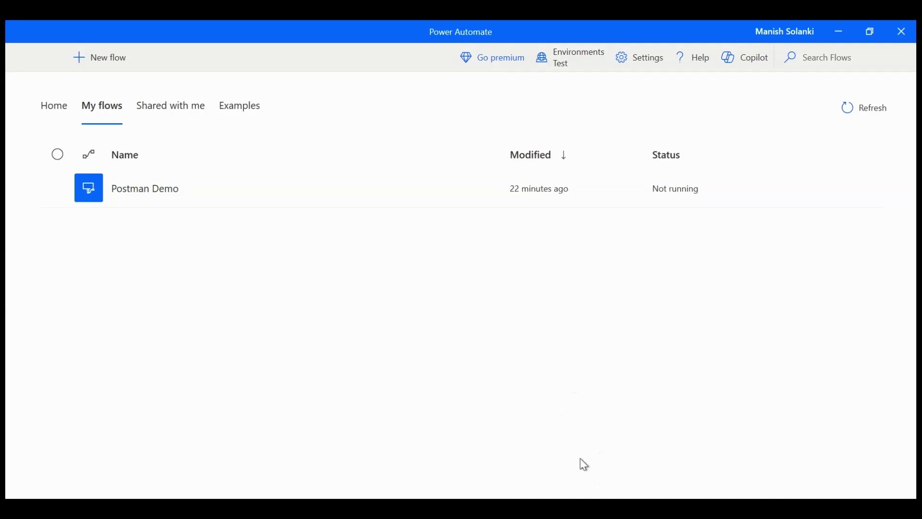
Step: Open the Postman Demo desktop flow from My flows in the designer
{"action": "mouse_move", "coordinate": [401, 201]}
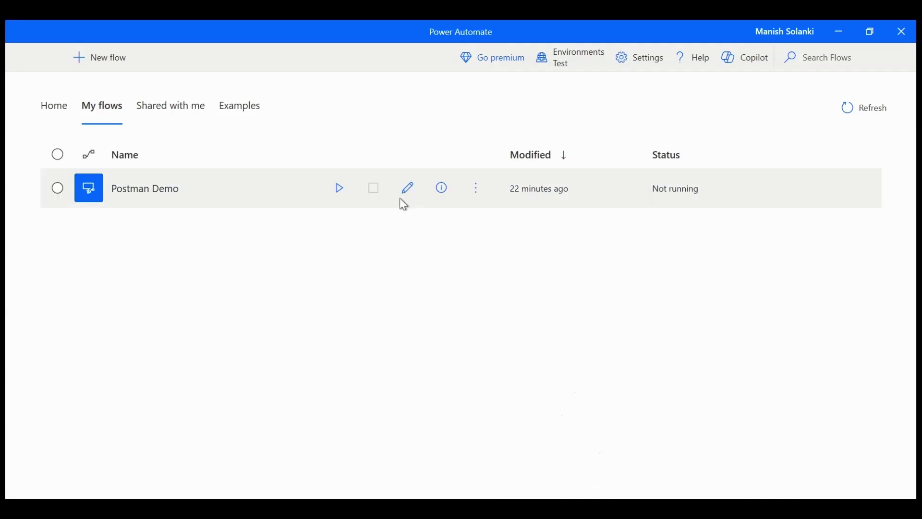
{"action": "left_click", "coordinate": [402, 186]}
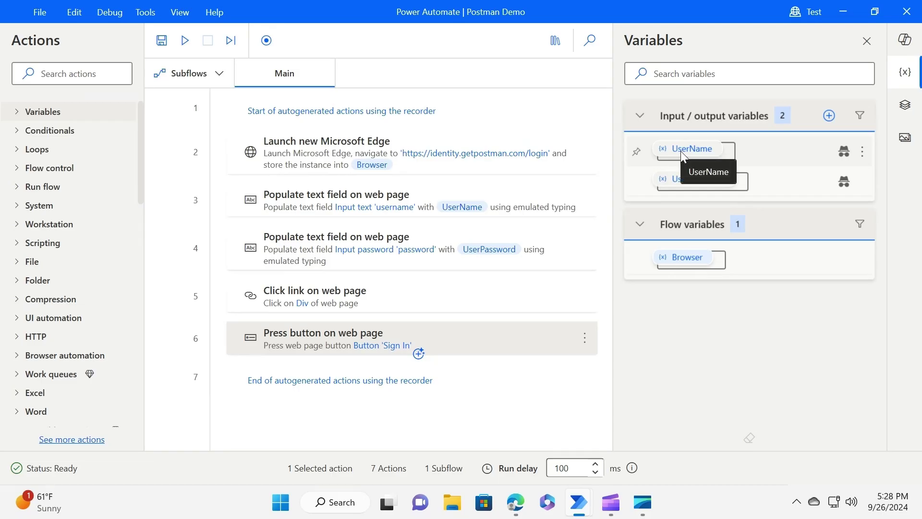
{"action": "double_click", "coordinate": [681, 151]}
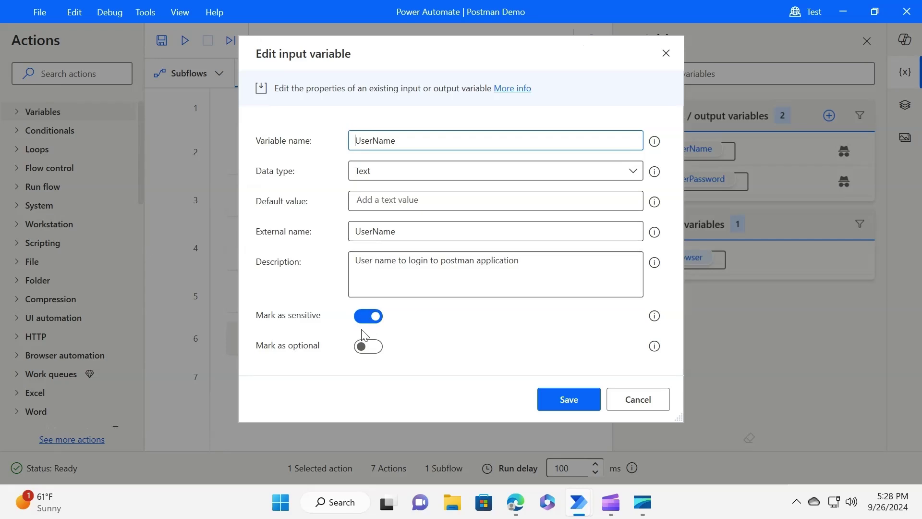
{"action": "left_click", "coordinate": [623, 399]}
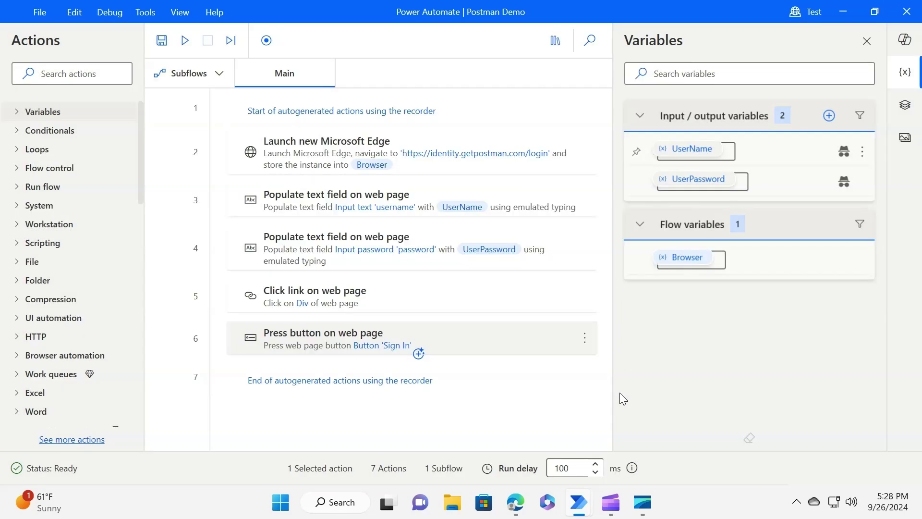
{"action": "double_click", "coordinate": [684, 183]}
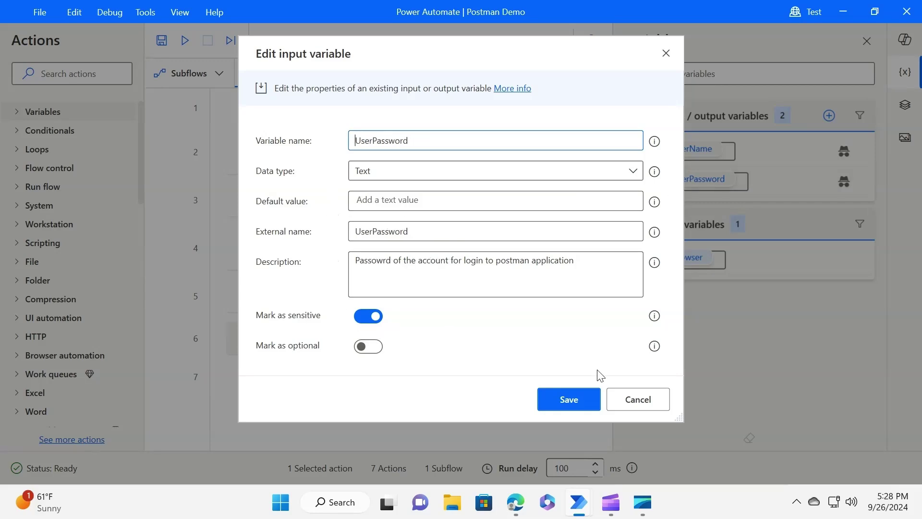
{"action": "left_click", "coordinate": [624, 398]}
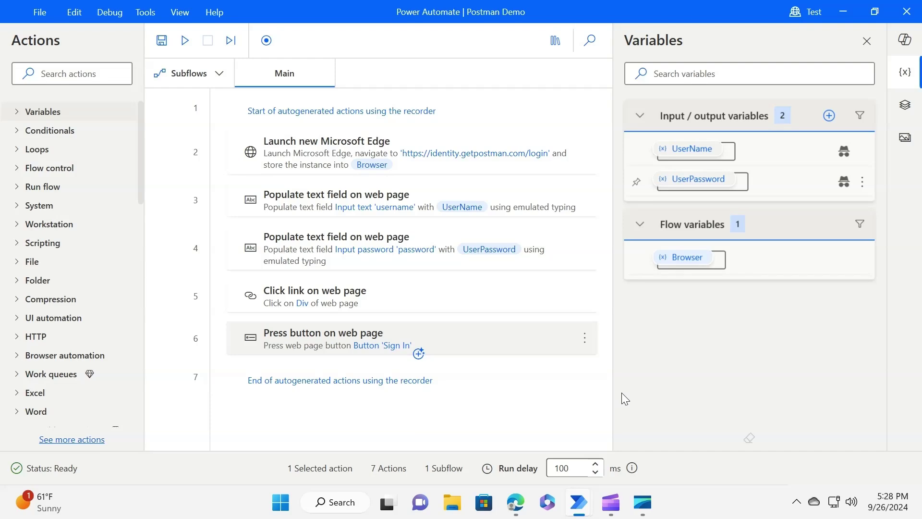
Step: Review the Launch Microsoft Edge and username text-field steps, closing each without changes
{"action": "double_click", "coordinate": [438, 144]}
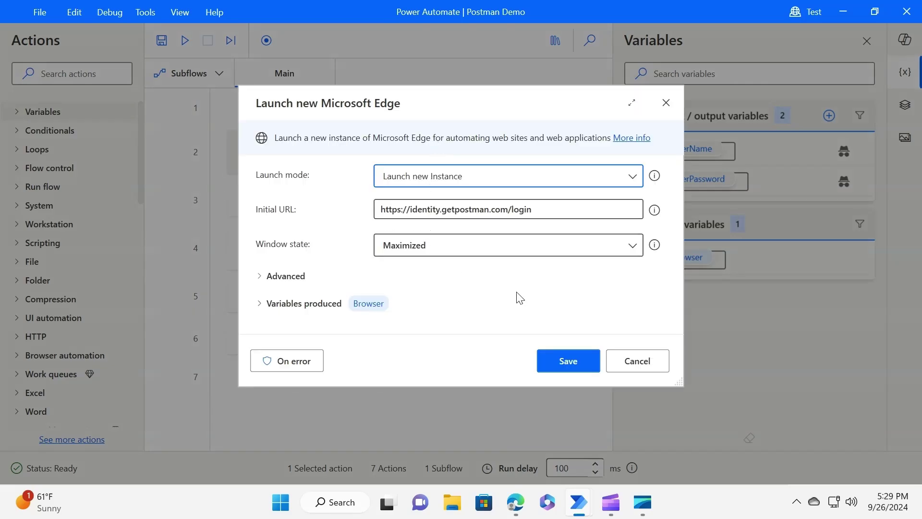
{"action": "left_click", "coordinate": [623, 363]}
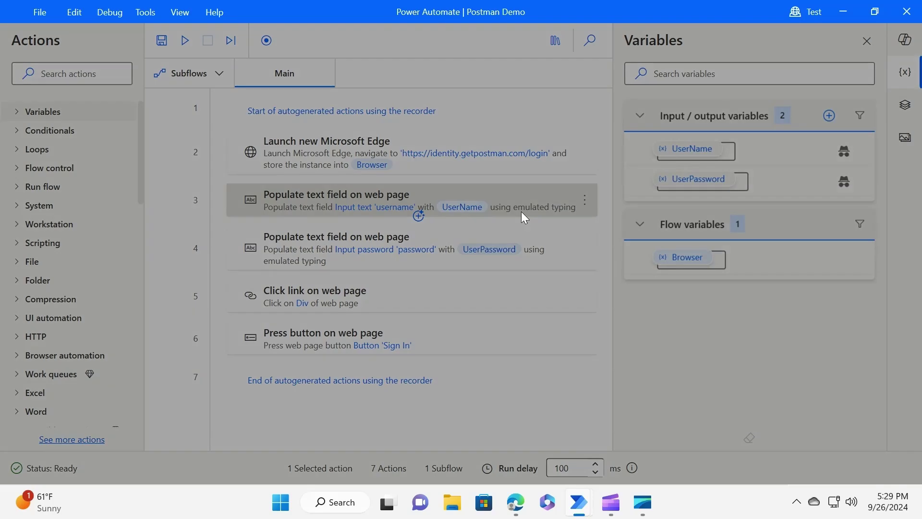
{"action": "double_click", "coordinate": [523, 215]}
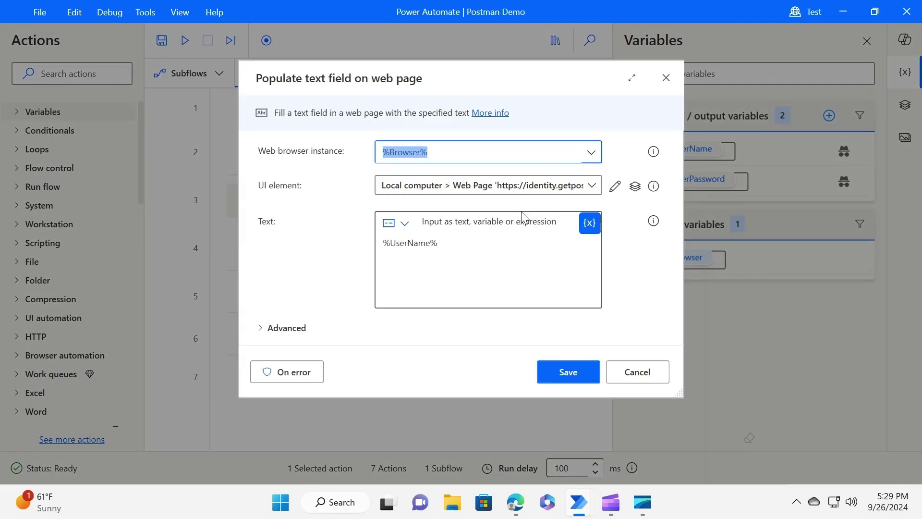
{"action": "left_click", "coordinate": [461, 242]}
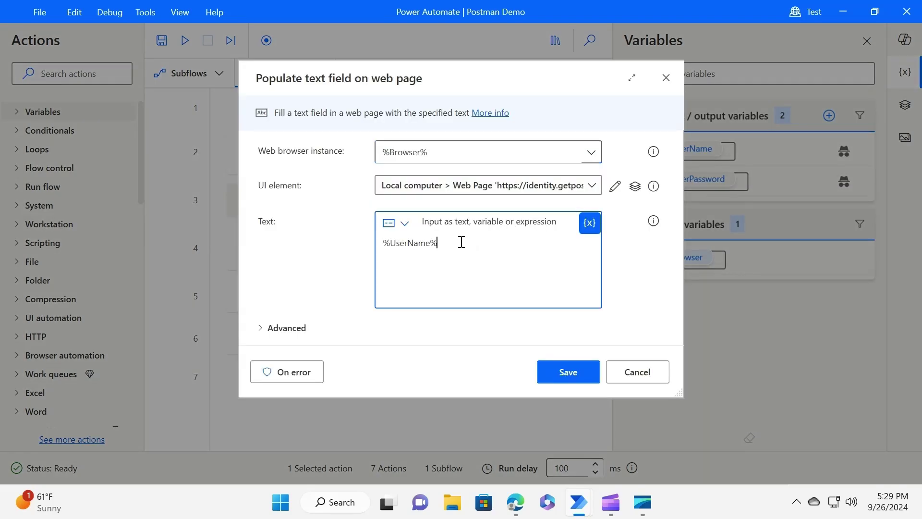
{"action": "left_click", "coordinate": [590, 223]}
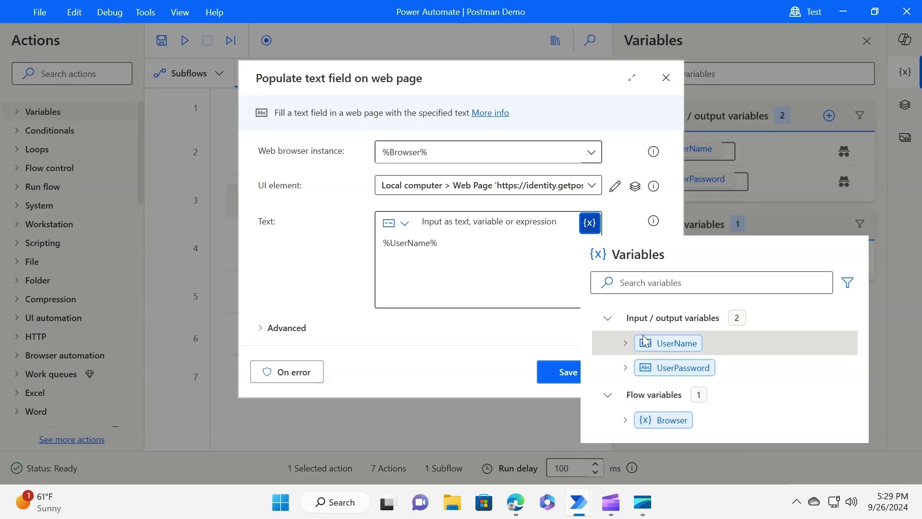
{"action": "left_click", "coordinate": [495, 356]}
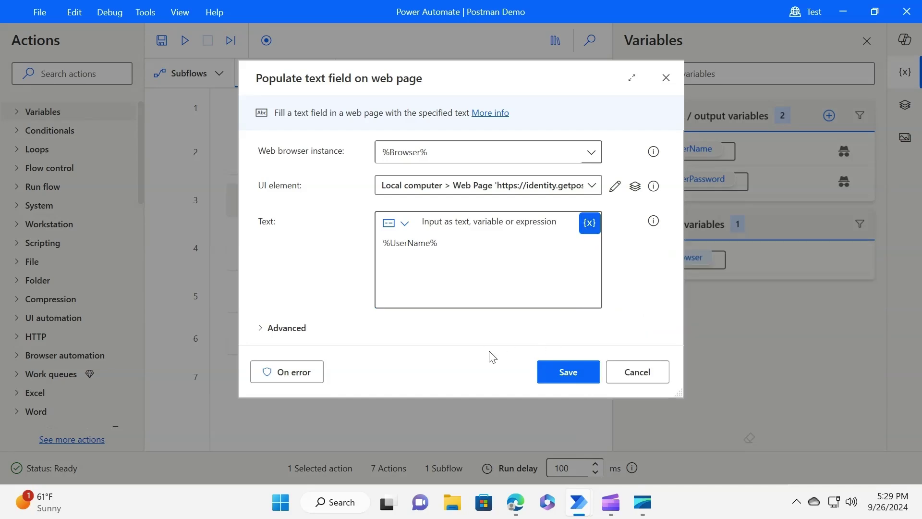
{"action": "left_click", "coordinate": [633, 369]}
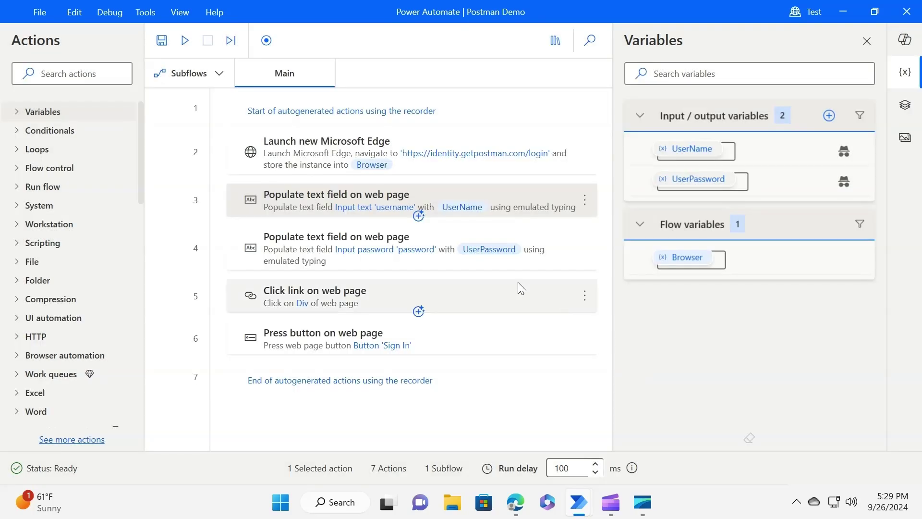
Step: Review the password text-field step and its available variables, closing it unchanged
{"action": "left_click", "coordinate": [485, 262]}
{"action": "double_click", "coordinate": [486, 263]}
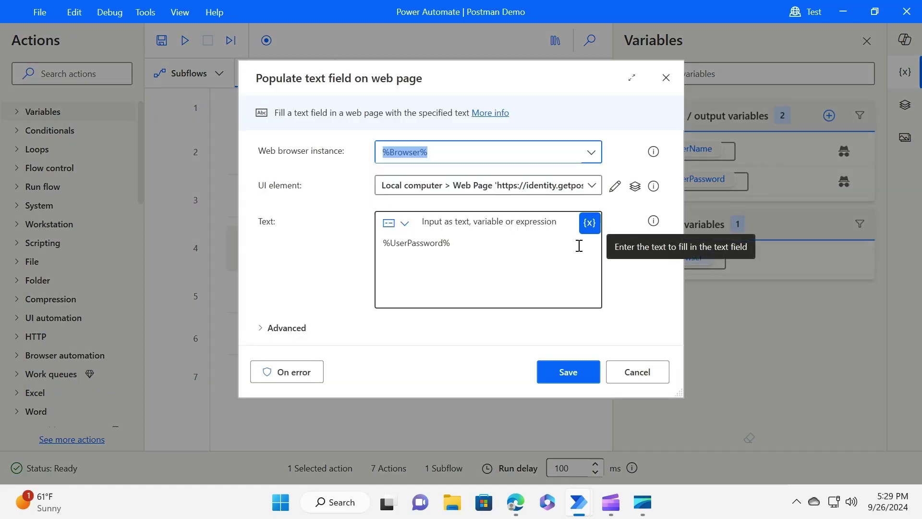
{"action": "left_click", "coordinate": [558, 248]}
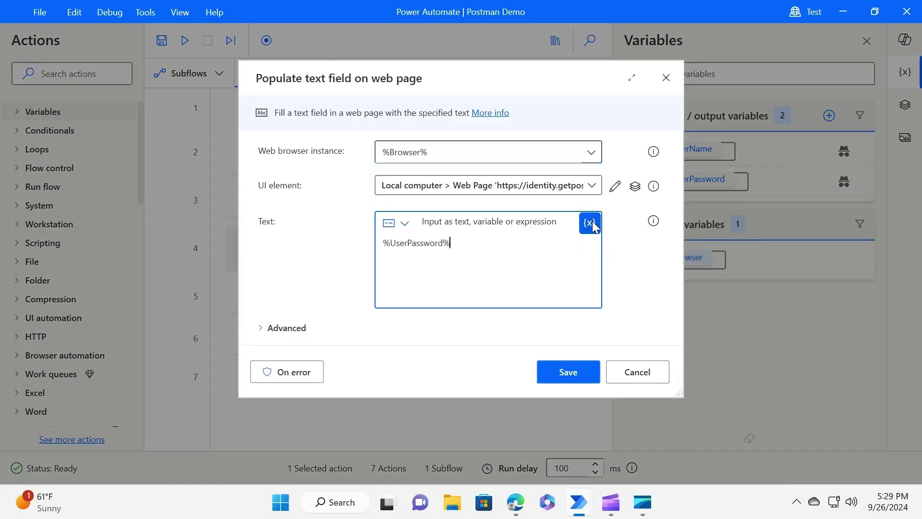
{"action": "left_click", "coordinate": [590, 222]}
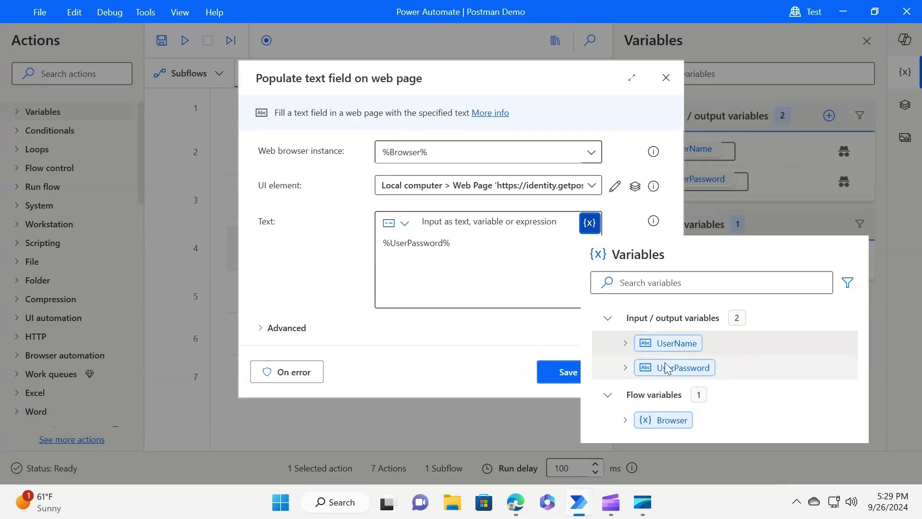
{"action": "left_click", "coordinate": [471, 383]}
{"action": "left_click", "coordinate": [628, 377]}
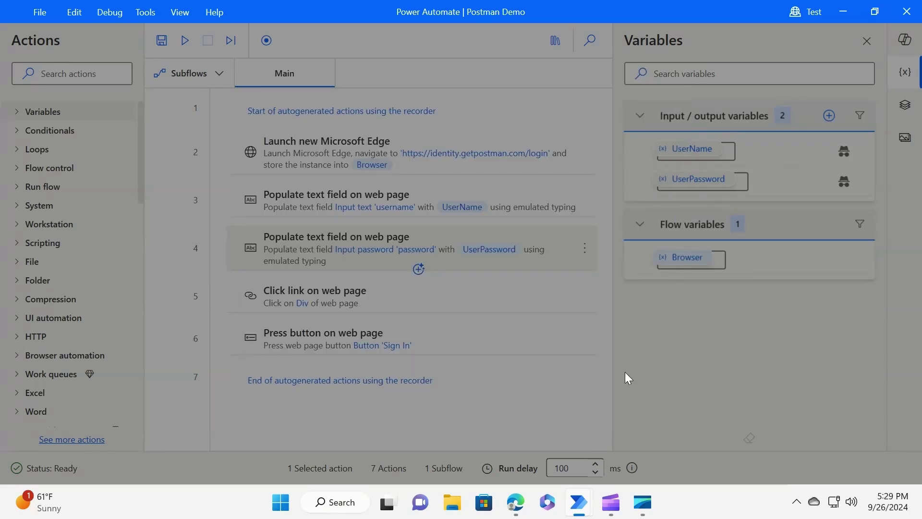
Step: Inspect the Click link and Press button on web page steps, then open the Postman Example solution
{"action": "left_click", "coordinate": [457, 306]}
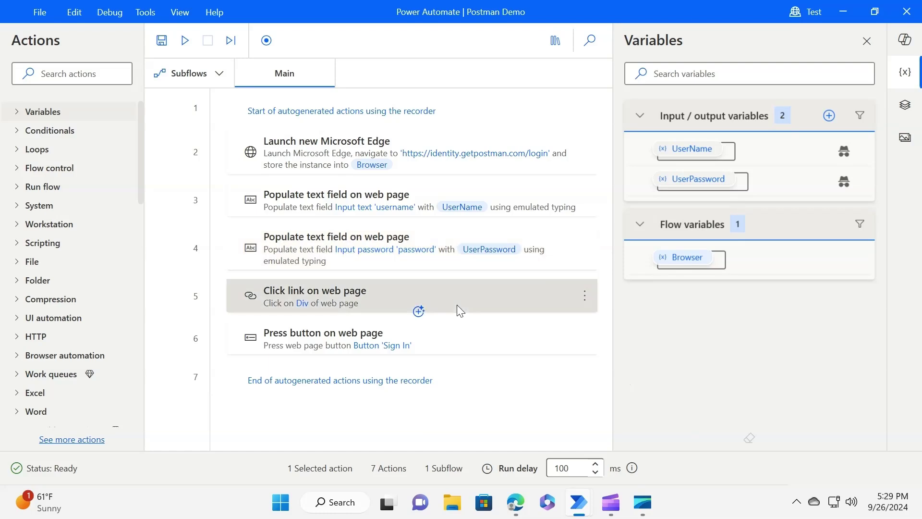
{"action": "double_click", "coordinate": [456, 306]}
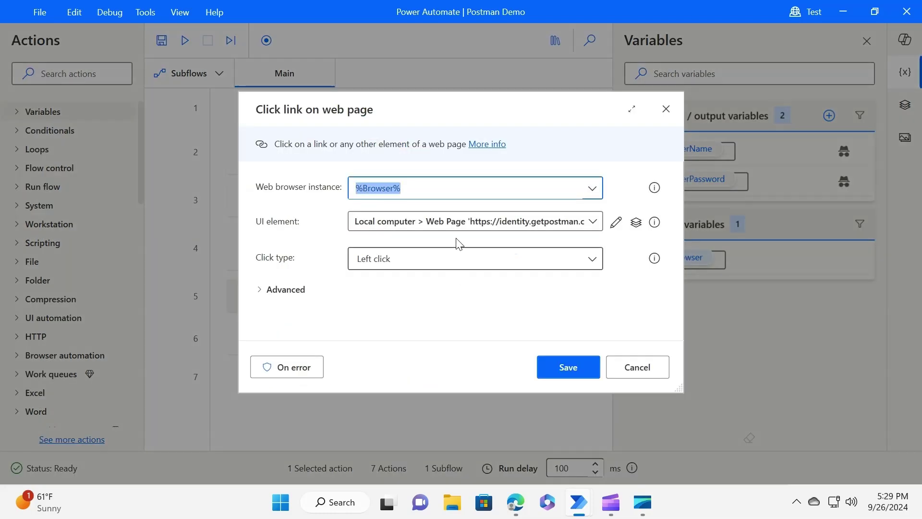
{"action": "left_click", "coordinate": [628, 370]}
{"action": "double_click", "coordinate": [492, 333]}
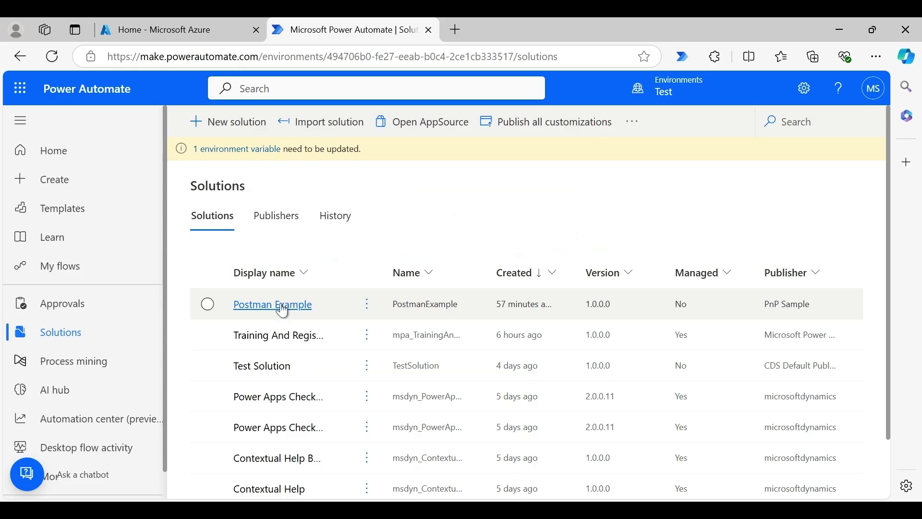
{"action": "left_click", "coordinate": [284, 310]}
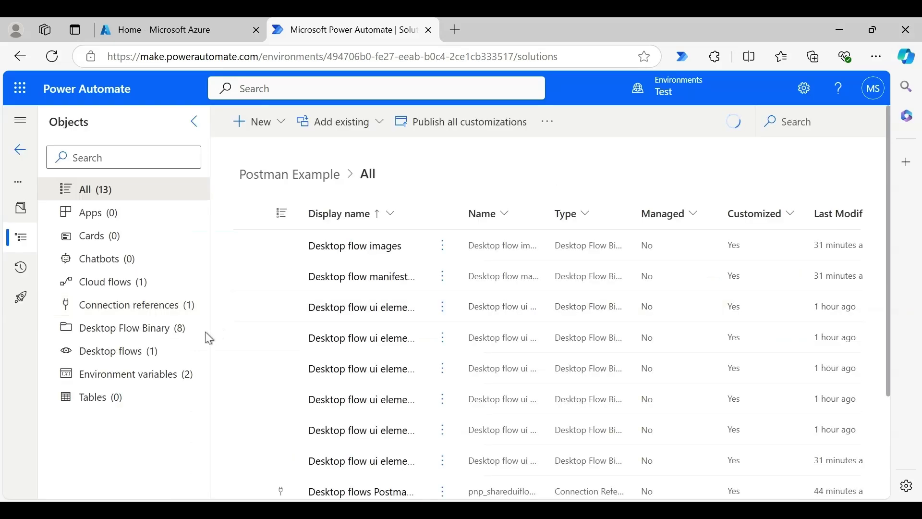
Step: Check the Postman Username environment variable's current value, cancelling without saving
{"action": "left_click", "coordinate": [168, 355]}
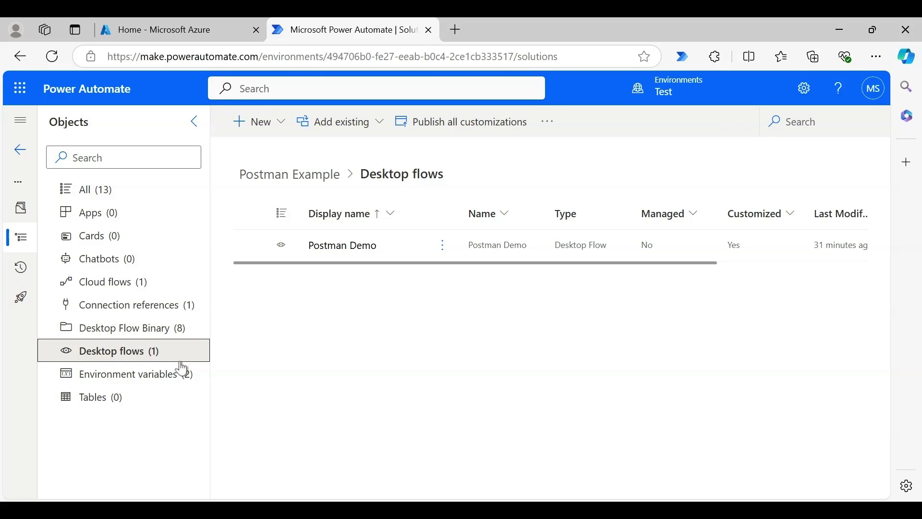
{"action": "left_click", "coordinate": [166, 381]}
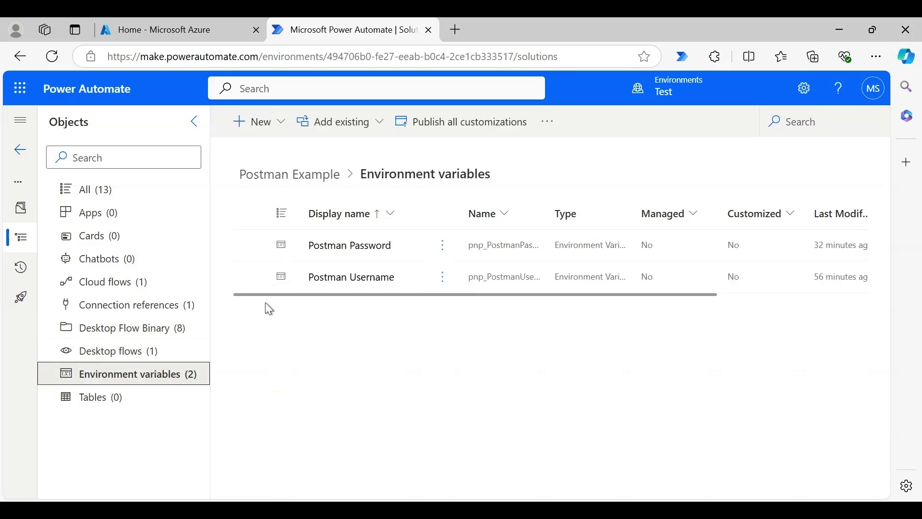
{"action": "left_click", "coordinate": [357, 278]}
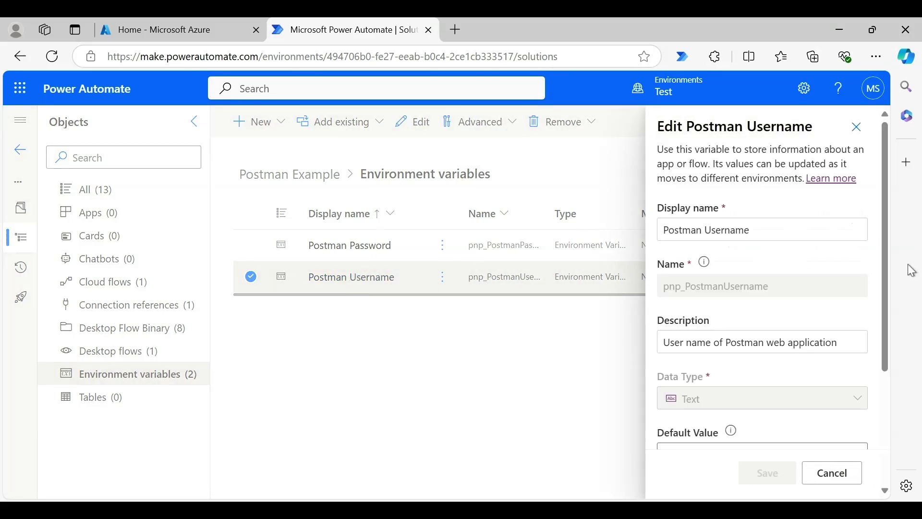
{"action": "left_click_drag", "start_coordinate": [886, 306], "coordinate": [889, 427]}
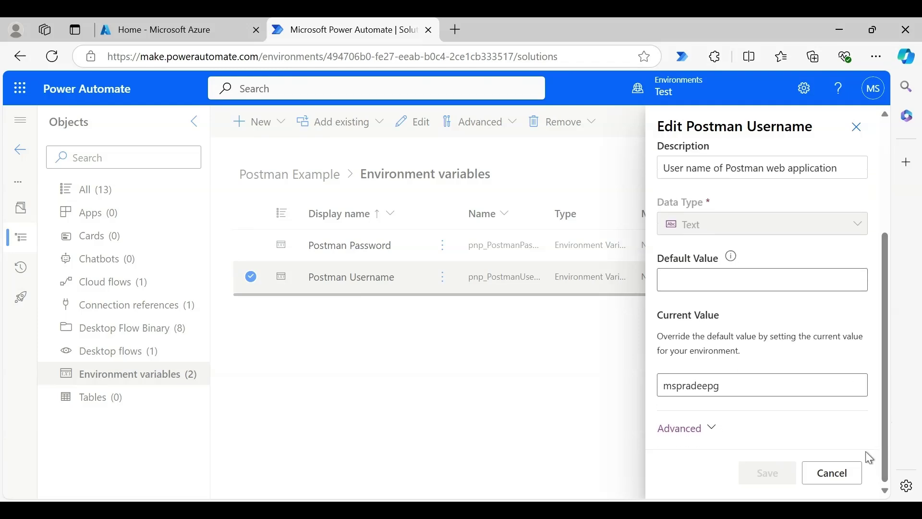
{"action": "left_click", "coordinate": [840, 480]}
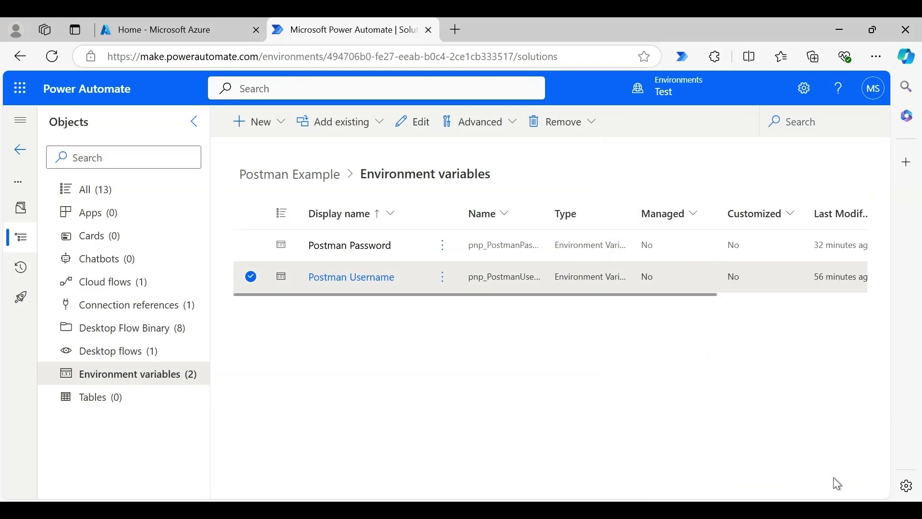
Step: Check the Postman Password environment variable's current value, cancelling without saving
{"action": "left_click", "coordinate": [387, 252]}
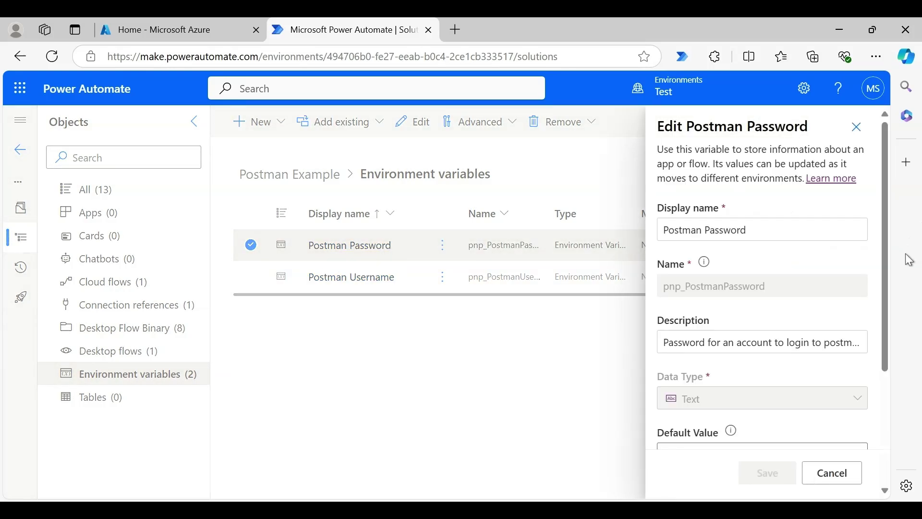
{"action": "left_click_drag", "start_coordinate": [881, 291], "coordinate": [888, 405]}
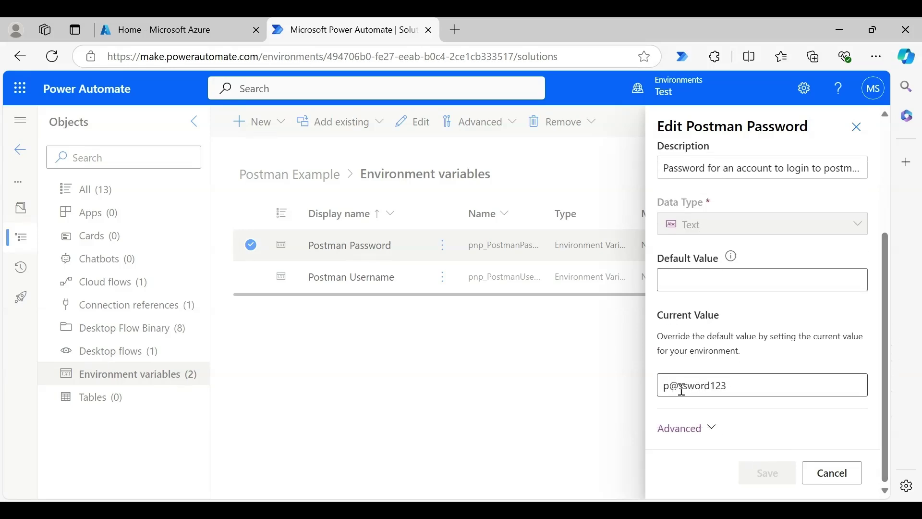
{"action": "left_click", "coordinate": [819, 475]}
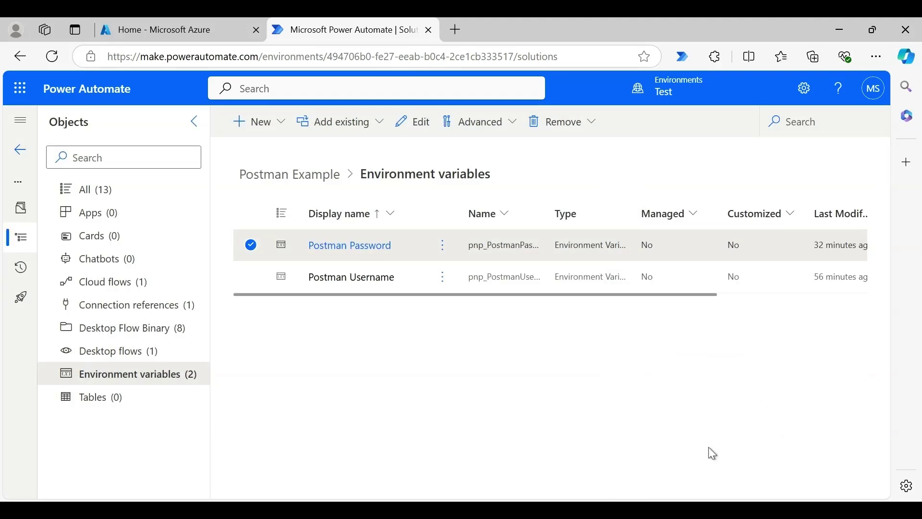
Step: Edit the Trigger desktop flow cloud flow and show its Postman Demo run step's parameters
{"action": "left_click", "coordinate": [147, 288]}
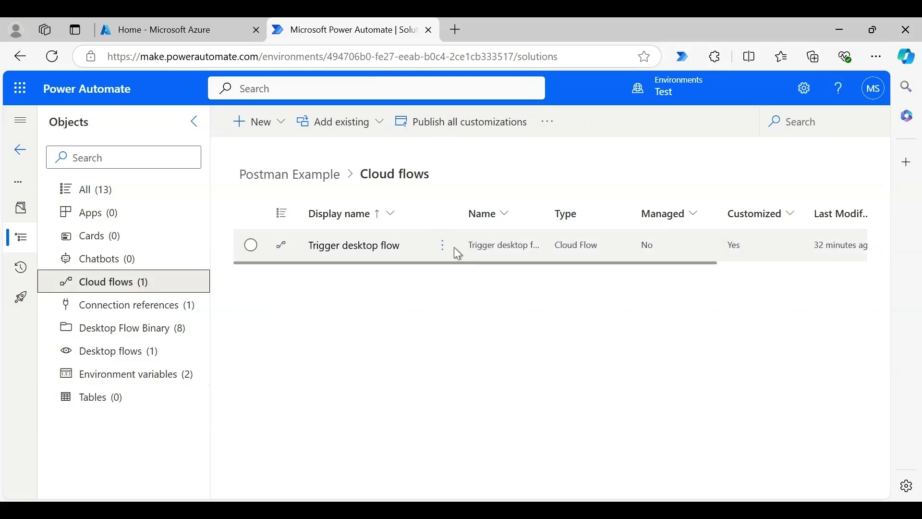
{"action": "left_click", "coordinate": [444, 256]}
{"action": "left_click", "coordinate": [444, 256]}
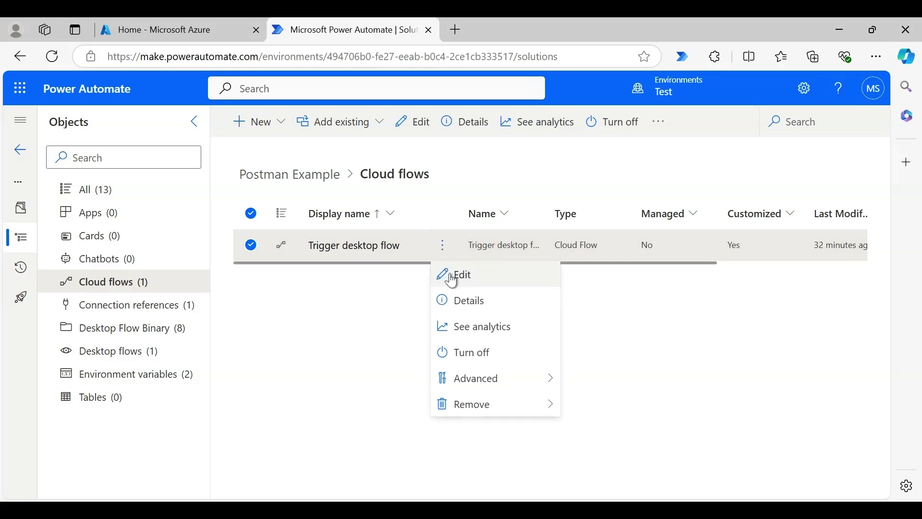
{"action": "left_click", "coordinate": [452, 275]}
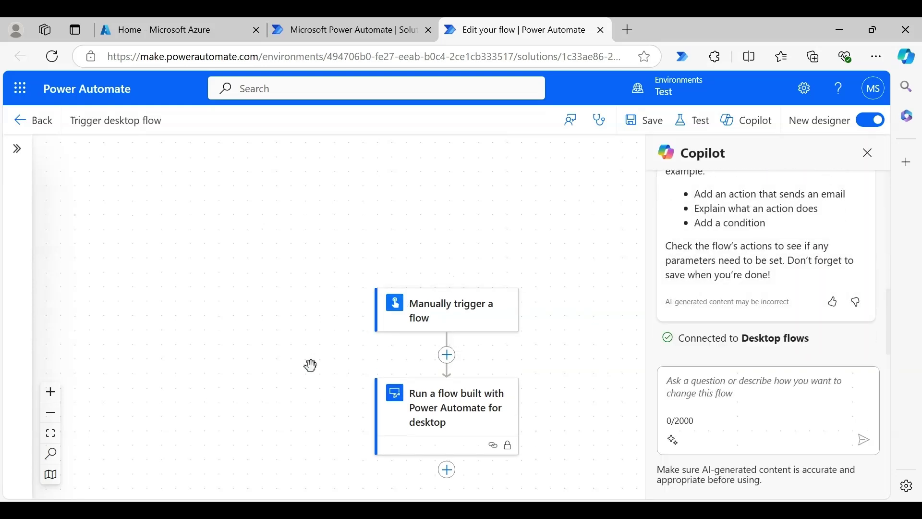
{"action": "left_click_drag", "start_coordinate": [309, 364], "coordinate": [337, 225]}
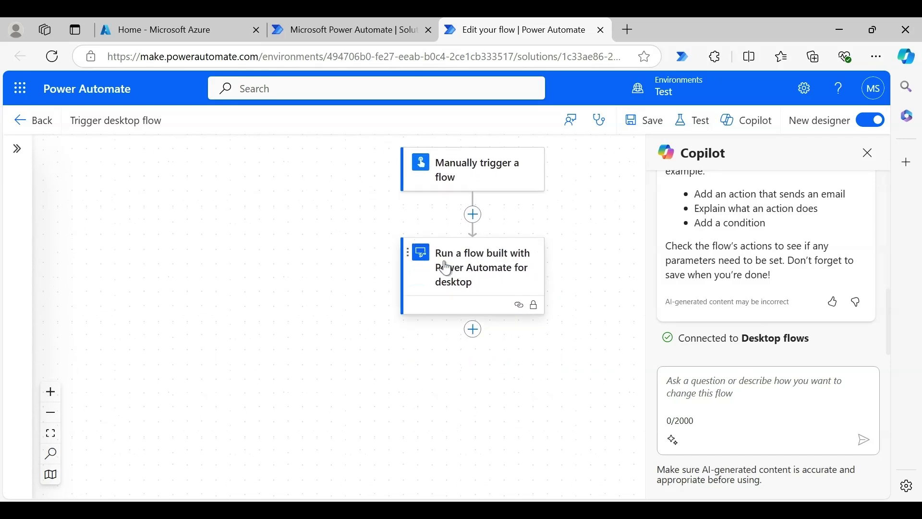
{"action": "left_click", "coordinate": [481, 282]}
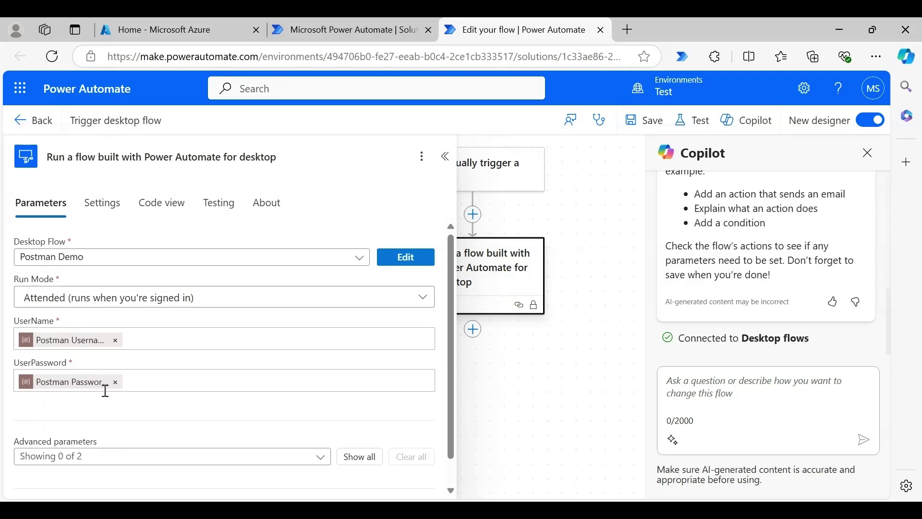
Step: Show the UserName field's dynamic content, listing Postman Username and Postman Password
{"action": "left_click", "coordinate": [157, 347]}
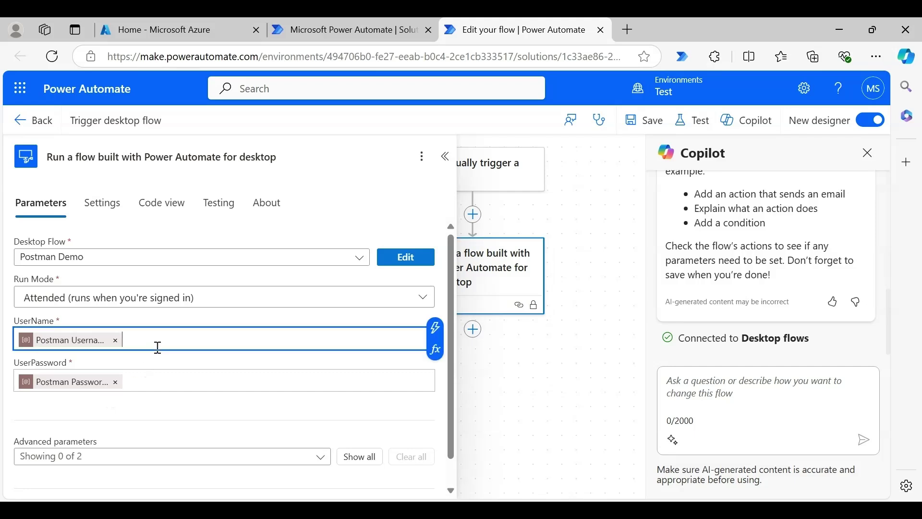
{"action": "left_click", "coordinate": [434, 328]}
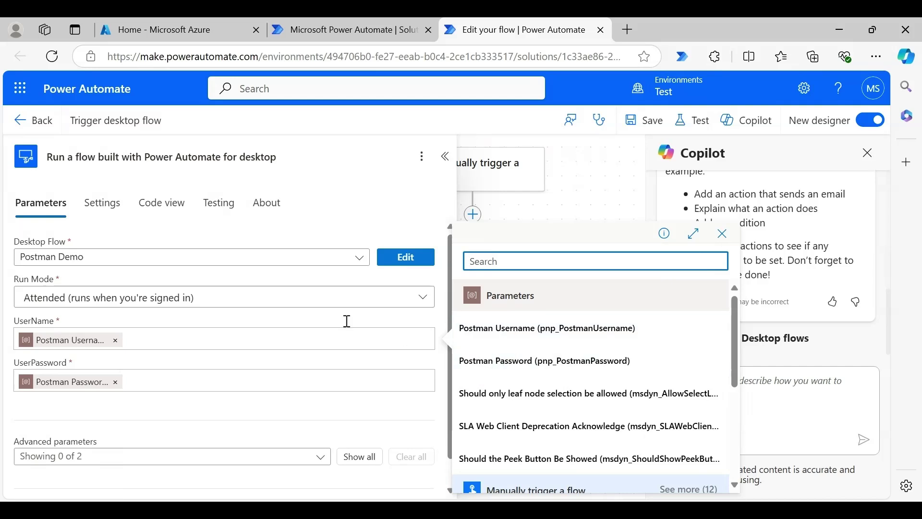
Step: Verify Secure inputs is On under the step's Security settings, then close the panel
{"action": "left_click", "coordinate": [102, 213]}
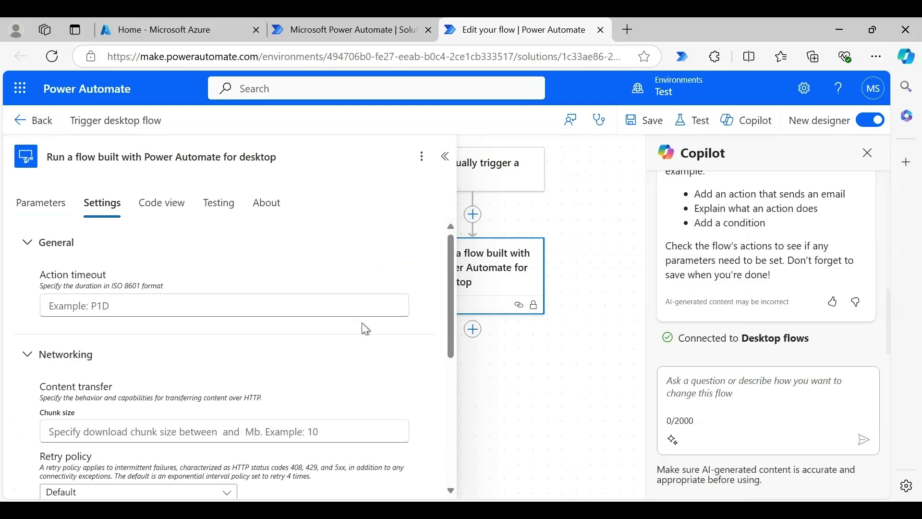
{"action": "left_click_drag", "start_coordinate": [450, 354], "coordinate": [446, 442]}
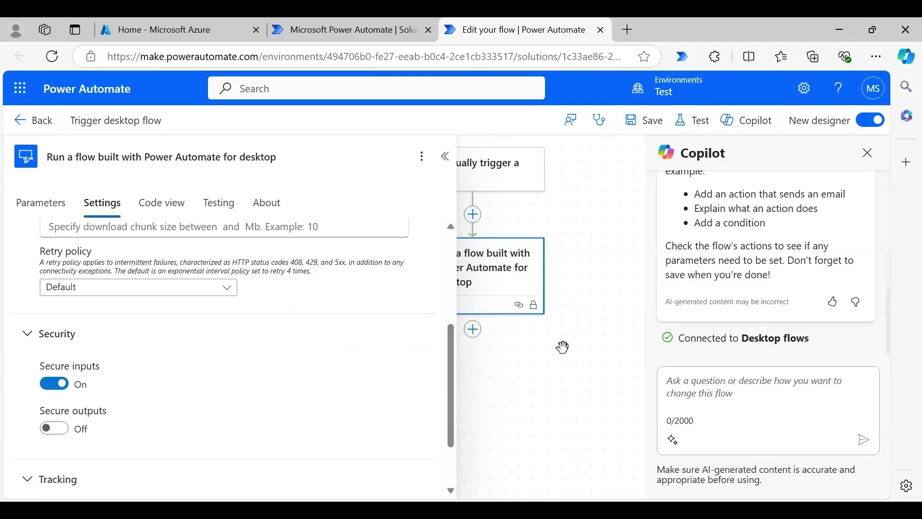
{"action": "left_click", "coordinate": [576, 353]}
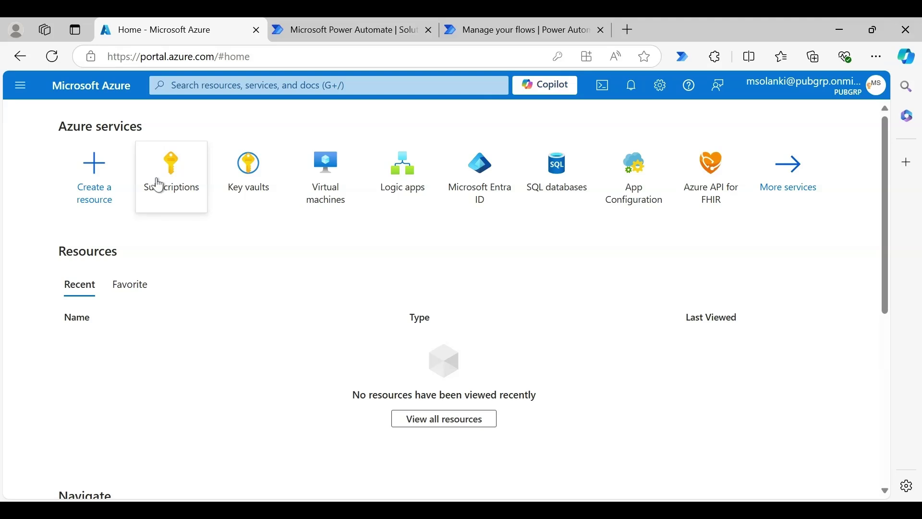
Step: Show Resource providers for the Visual Studio Enterprise Subscription via Azure Subscriptions
{"action": "mouse_move", "coordinate": [159, 185]}
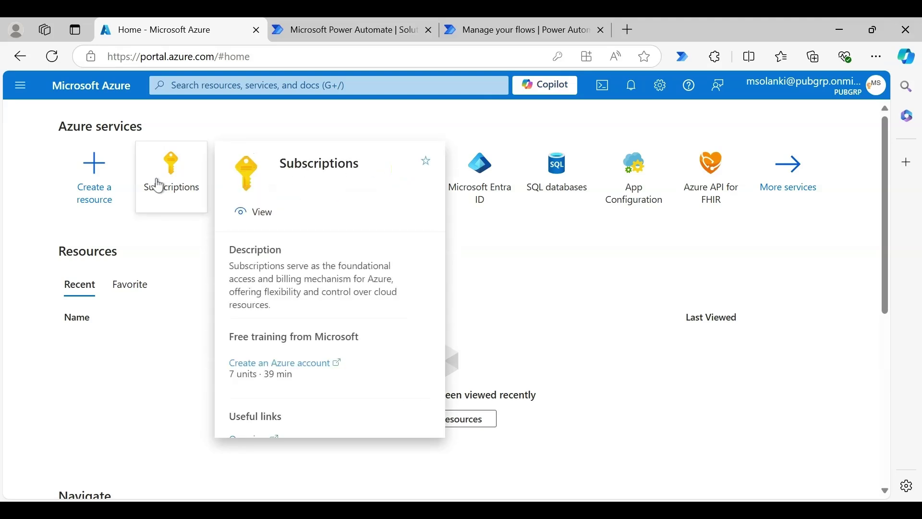
{"action": "left_click", "coordinate": [158, 185]}
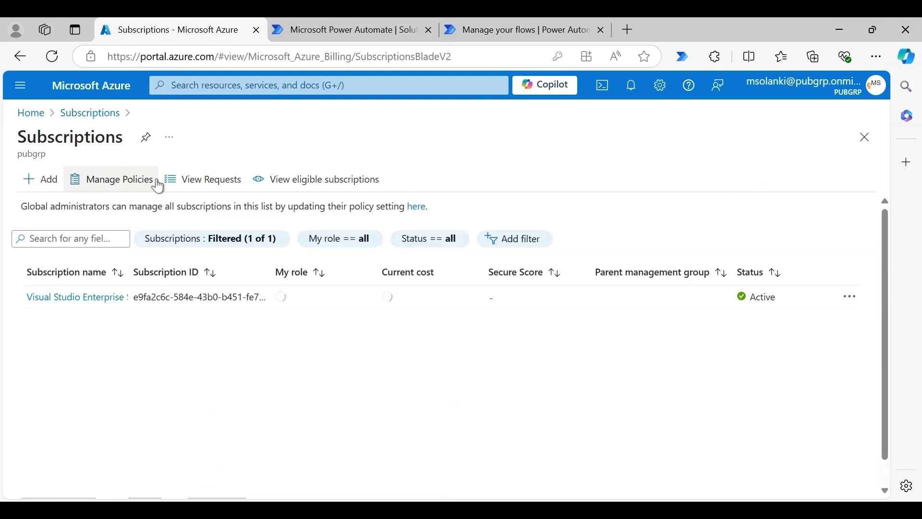
{"action": "left_click", "coordinate": [96, 310]}
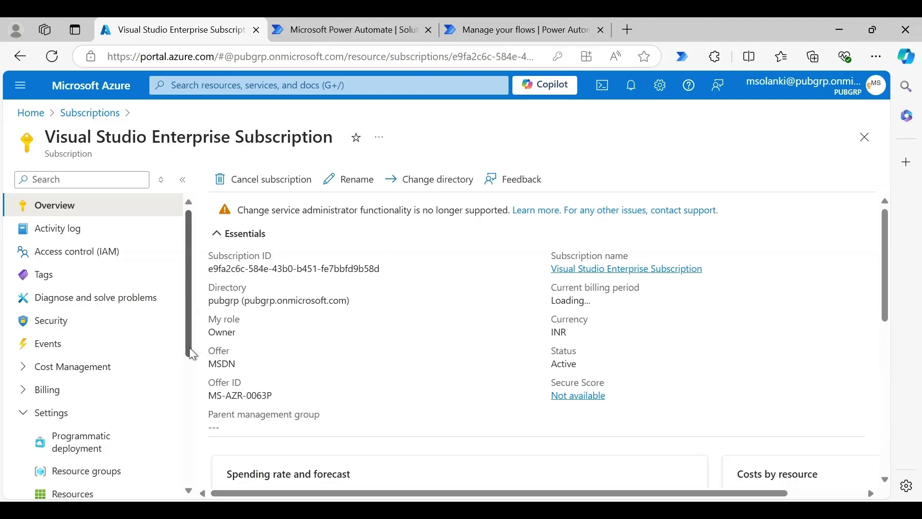
{"action": "left_click_drag", "start_coordinate": [189, 353], "coordinate": [198, 465]}
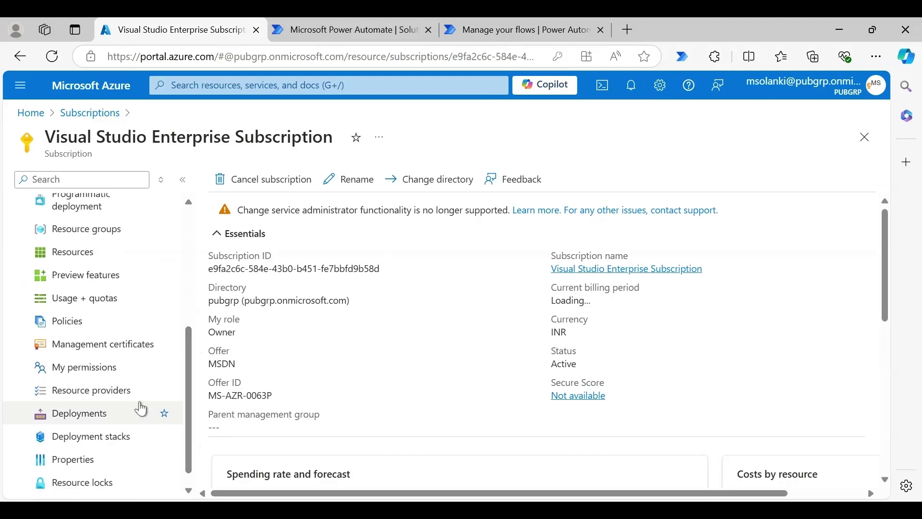
{"action": "left_click", "coordinate": [127, 393]}
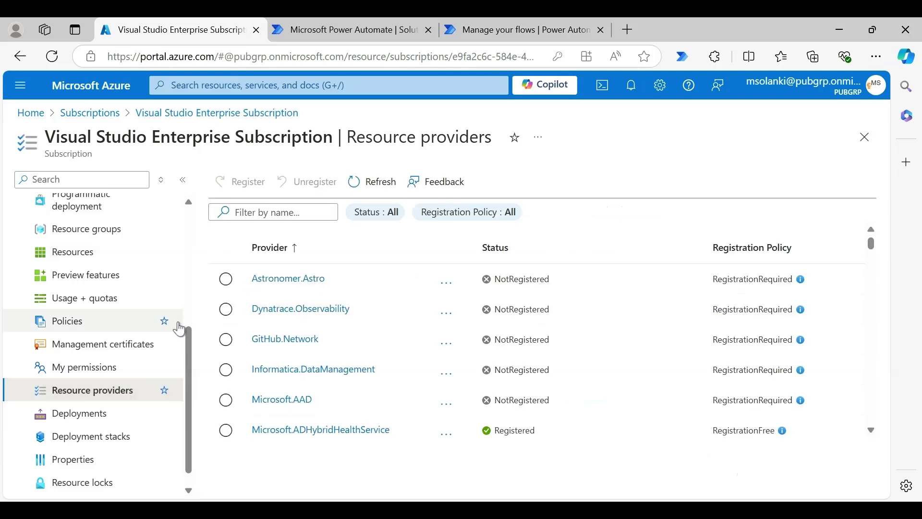
Step: Filter providers by 'power', confirm Microsoft.PowerPlatform is Registered, and return to Azure Home
{"action": "left_click", "coordinate": [293, 208]}
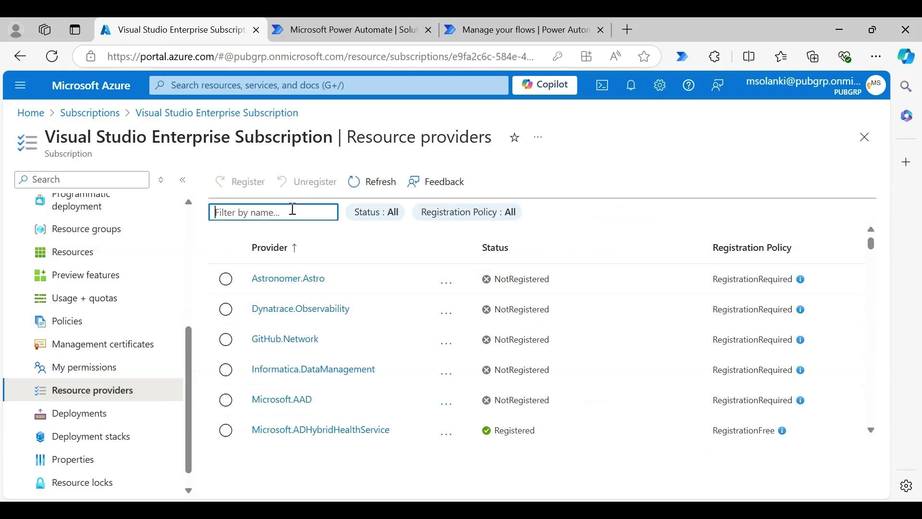
{"action": "type", "text": "power"}
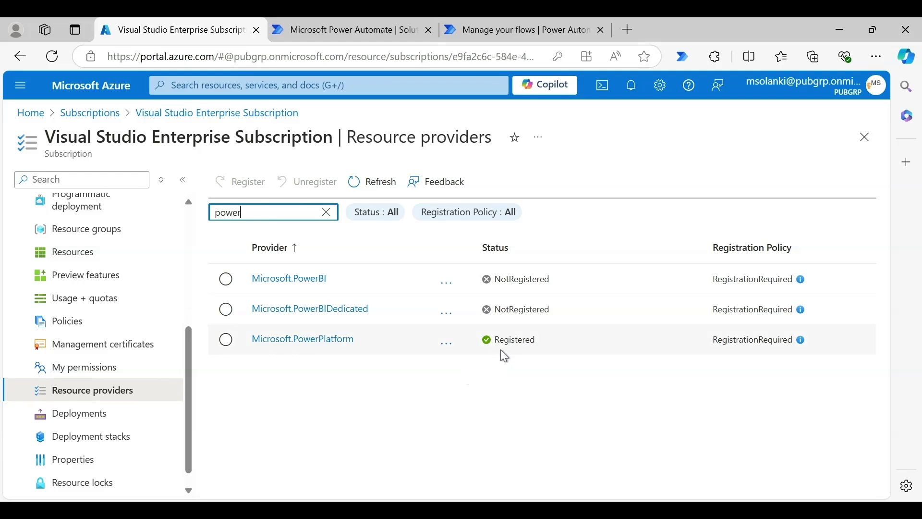
{"action": "left_click", "coordinate": [446, 344]}
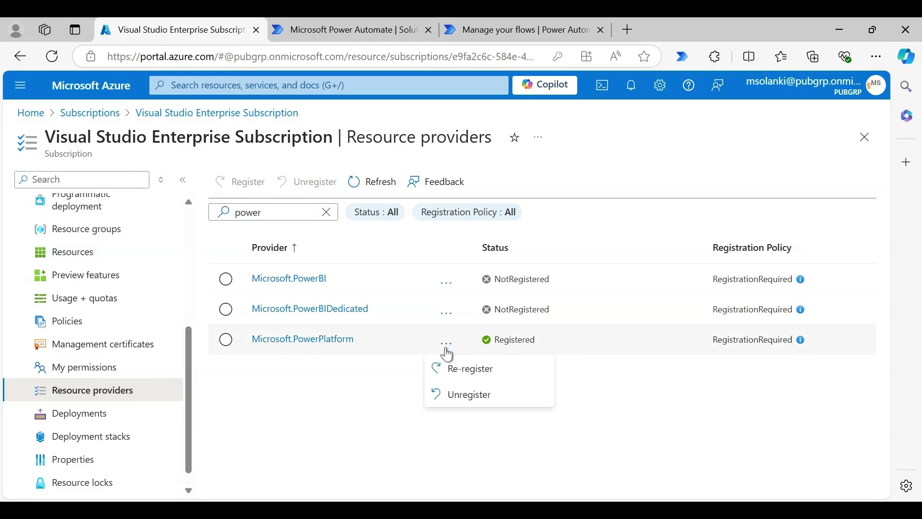
{"action": "left_click", "coordinate": [619, 383]}
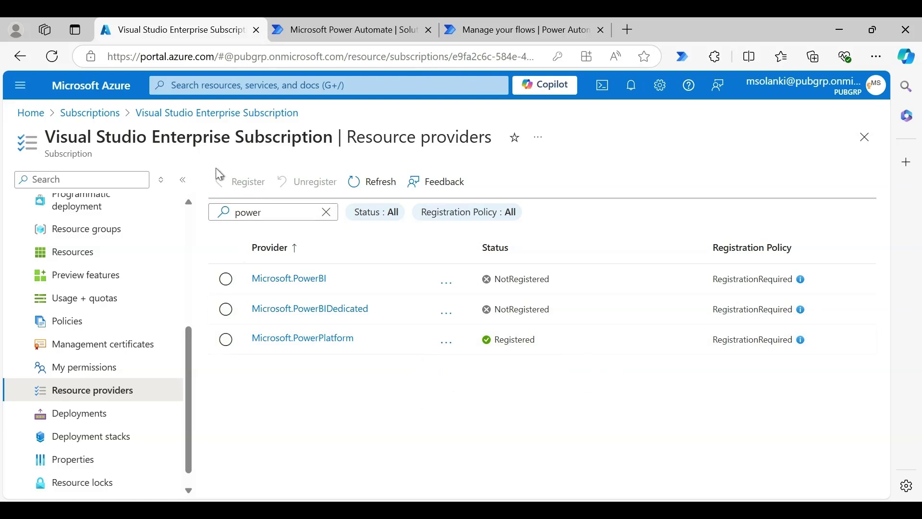
{"action": "left_click", "coordinate": [28, 114]}
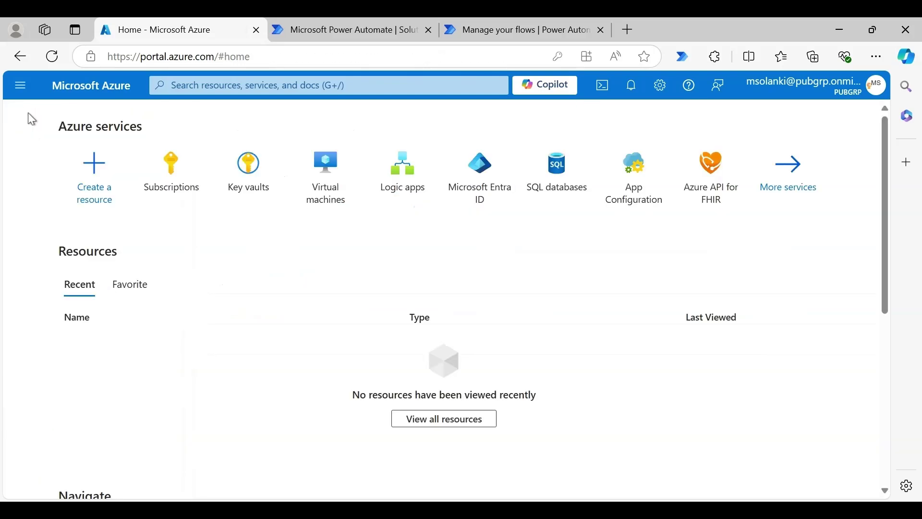
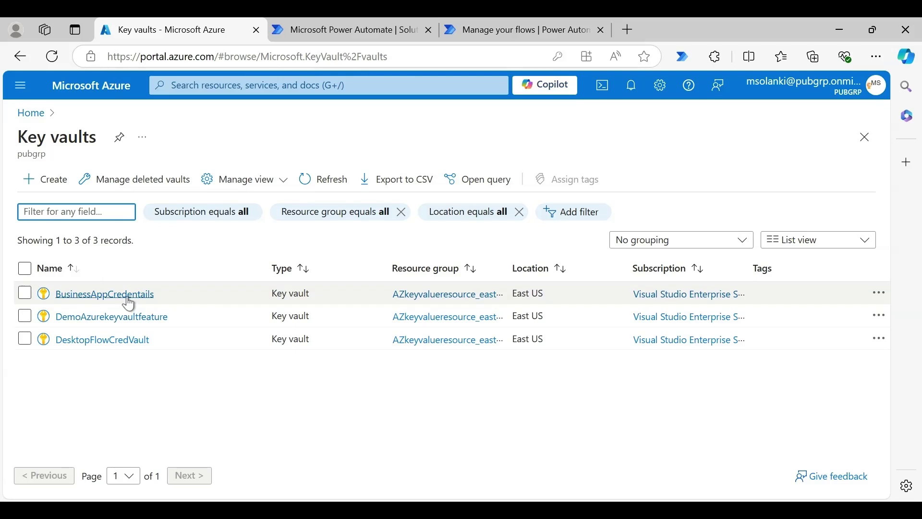
Step: Open the BusinessAppCredentails vault's Secrets, then its Access control (IAM) page
{"action": "left_click", "coordinate": [127, 295]}
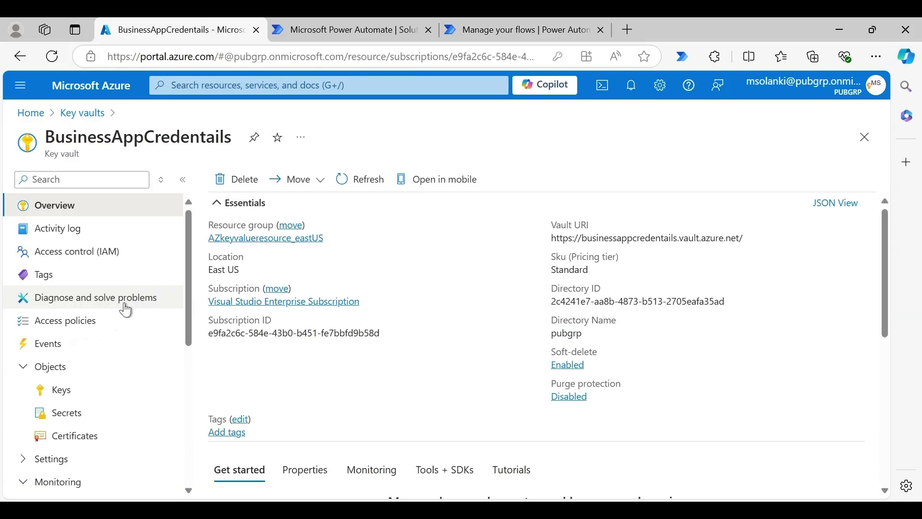
{"action": "left_click", "coordinate": [77, 417]}
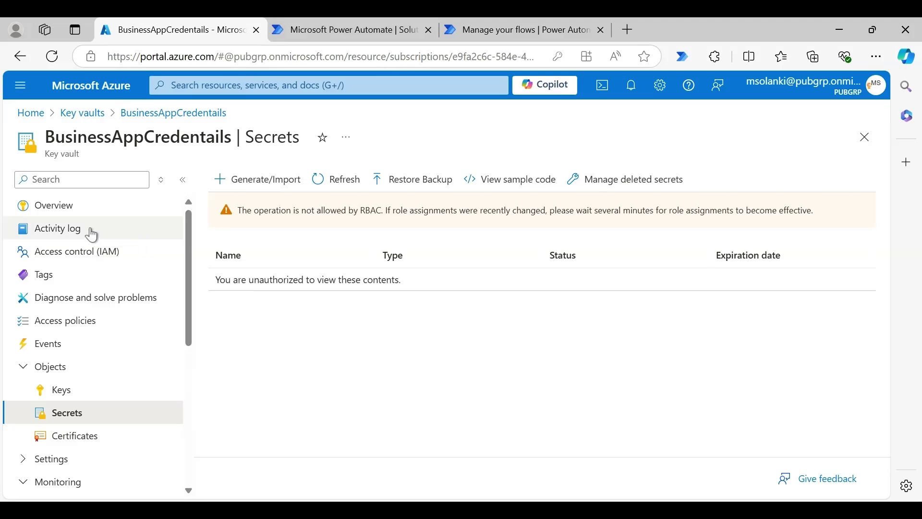
{"action": "left_click", "coordinate": [85, 254]}
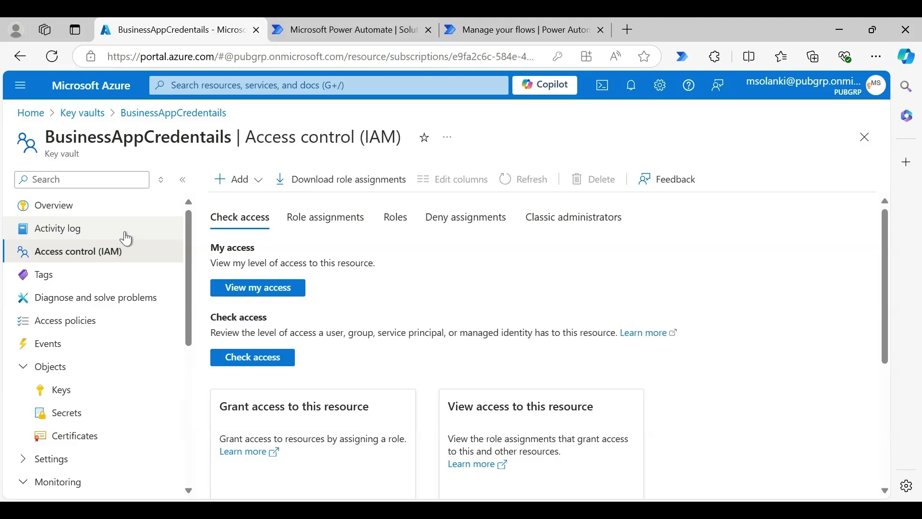
Step: Start a role assignment on the vault with the Key Vault Administrator role
{"action": "left_click", "coordinate": [268, 191]}
{"action": "left_click", "coordinate": [267, 208]}
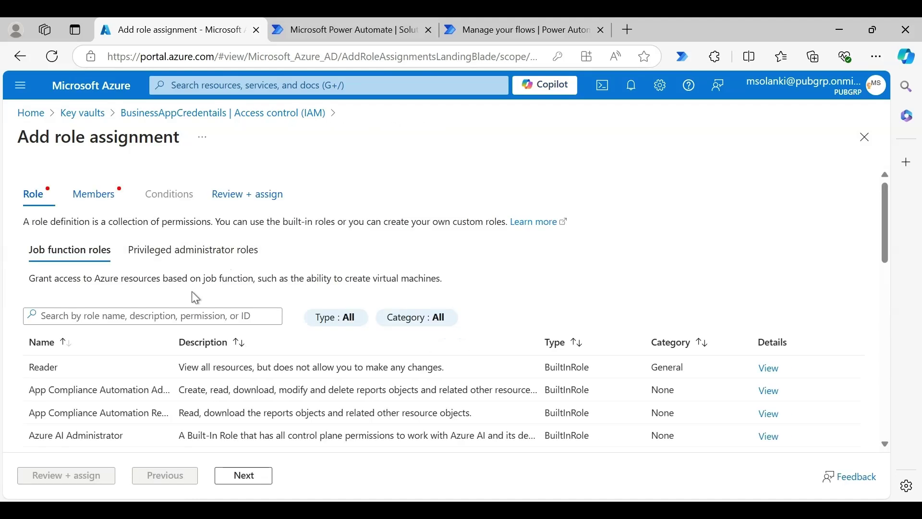
{"action": "left_click", "coordinate": [174, 322]}
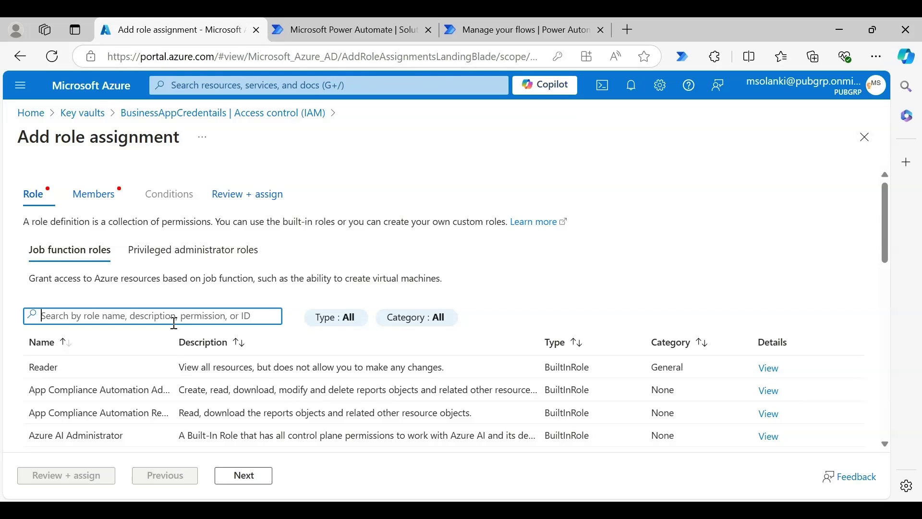
{"action": "type", "text": "admini"}
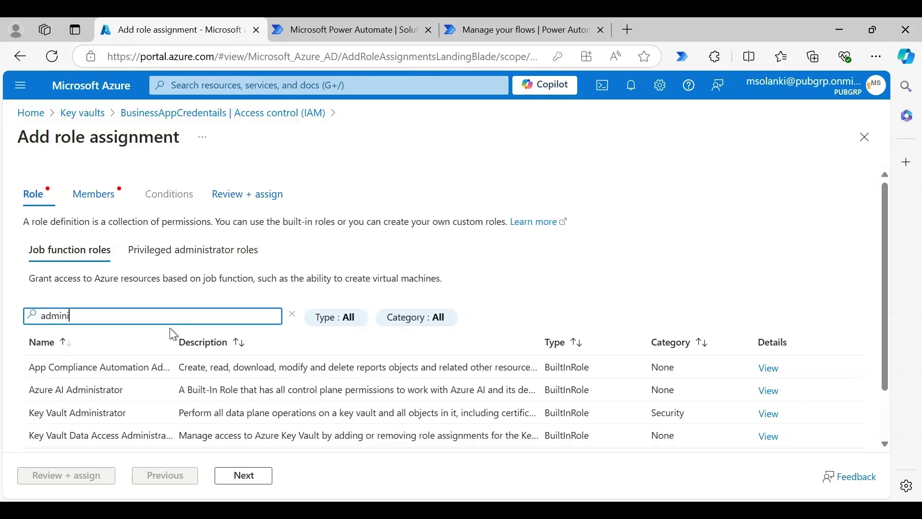
{"action": "left_click", "coordinate": [123, 416]}
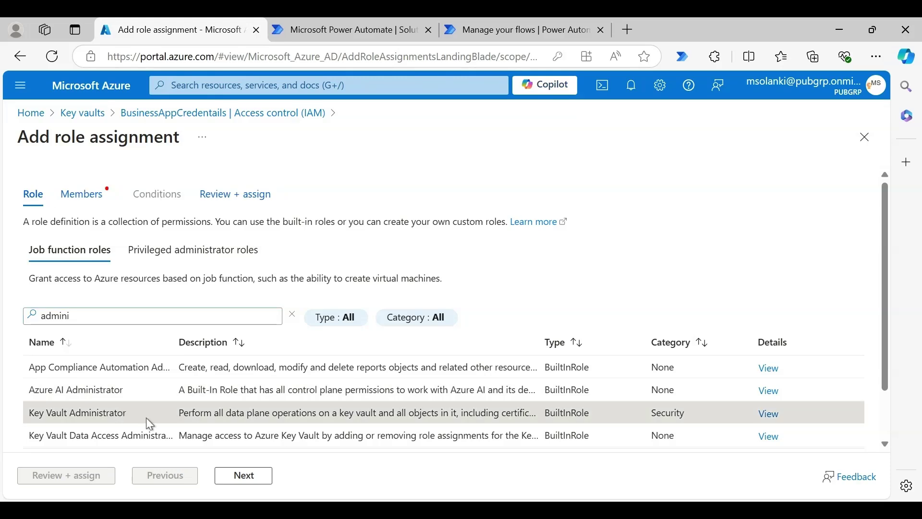
{"action": "left_click", "coordinate": [260, 478]}
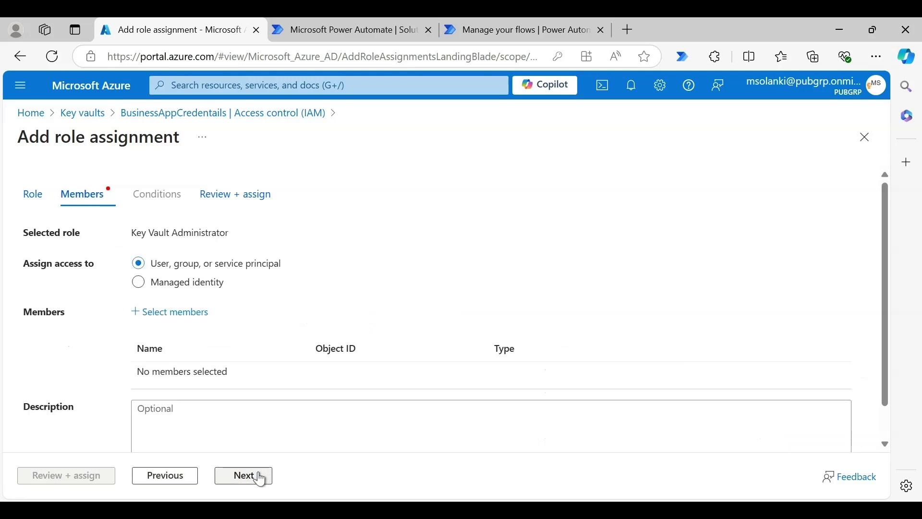
Step: Add your own user account as member and create the assignment
{"action": "left_click", "coordinate": [189, 314]}
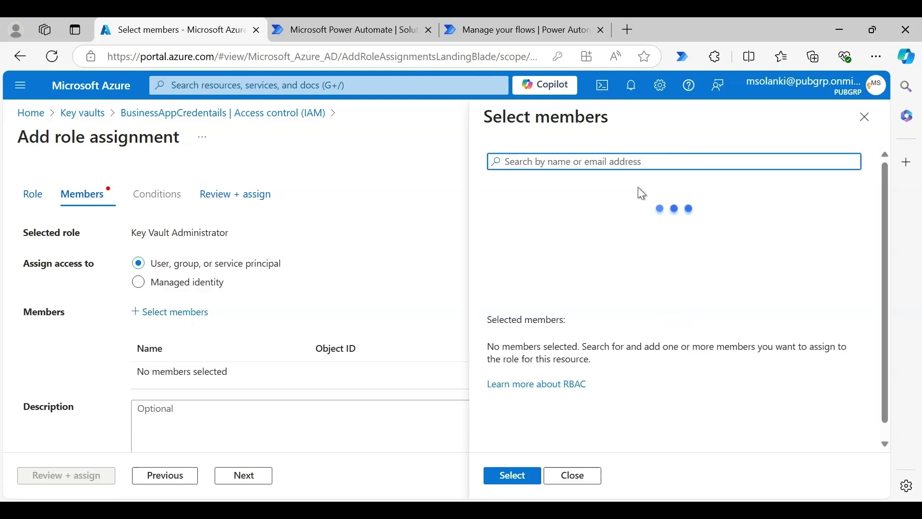
{"action": "type", "text": "man"}
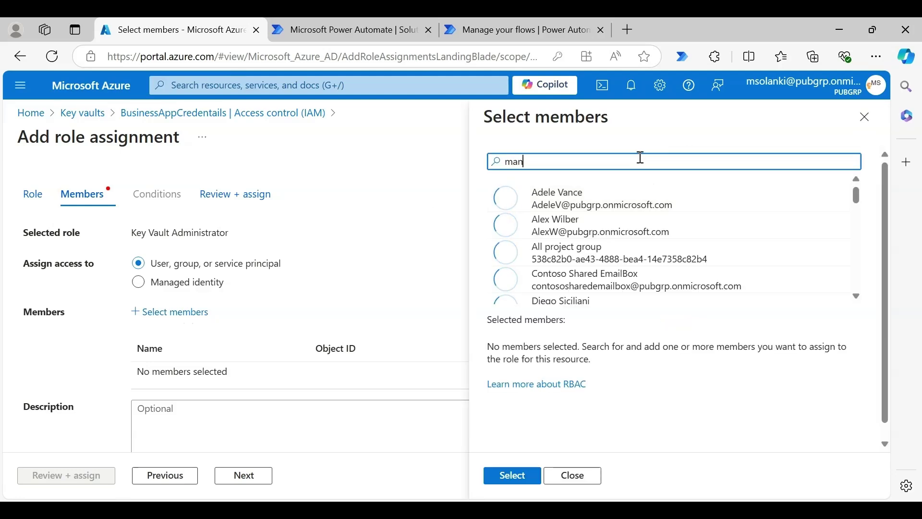
{"action": "type", "text": "ish"}
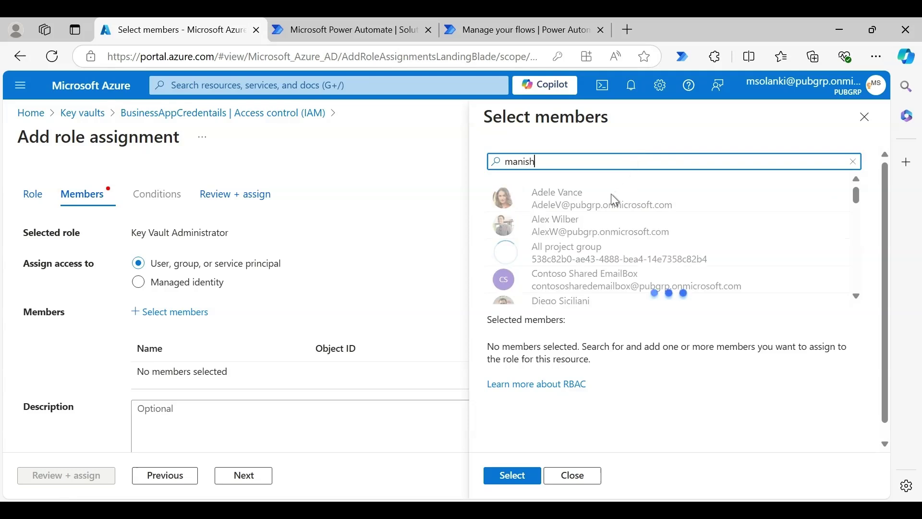
{"action": "left_click", "coordinate": [610, 197]}
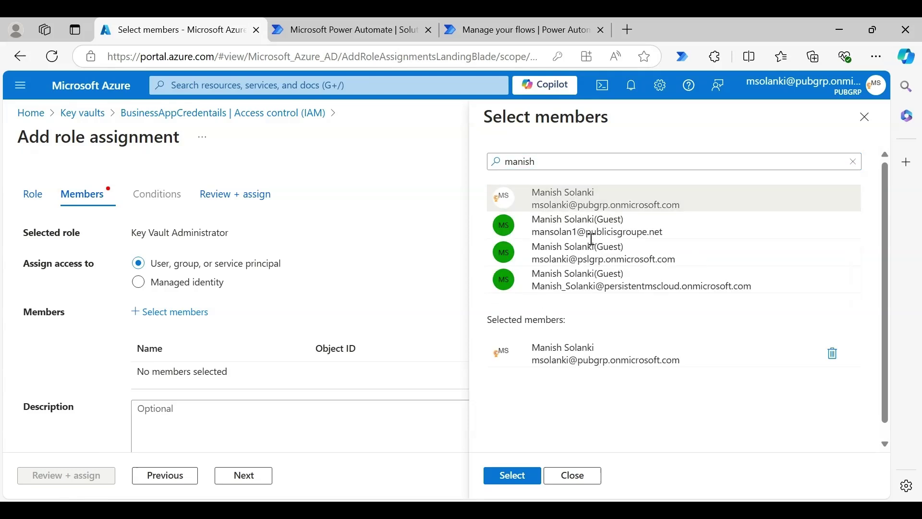
{"action": "left_click", "coordinate": [505, 475]}
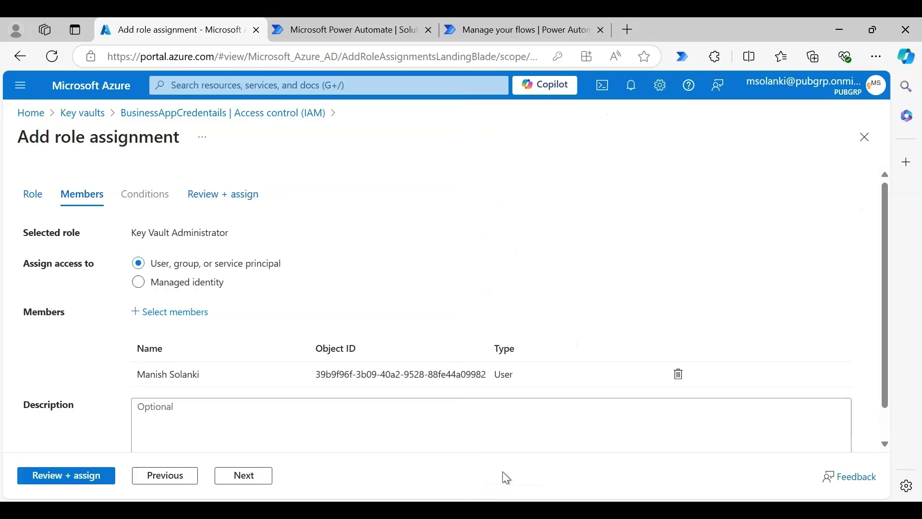
{"action": "left_click", "coordinate": [102, 482]}
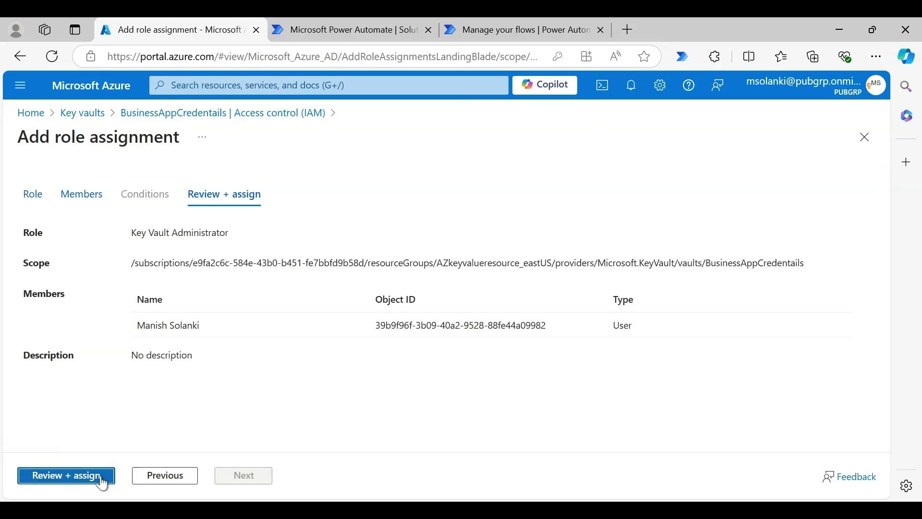
{"action": "left_click", "coordinate": [103, 482]}
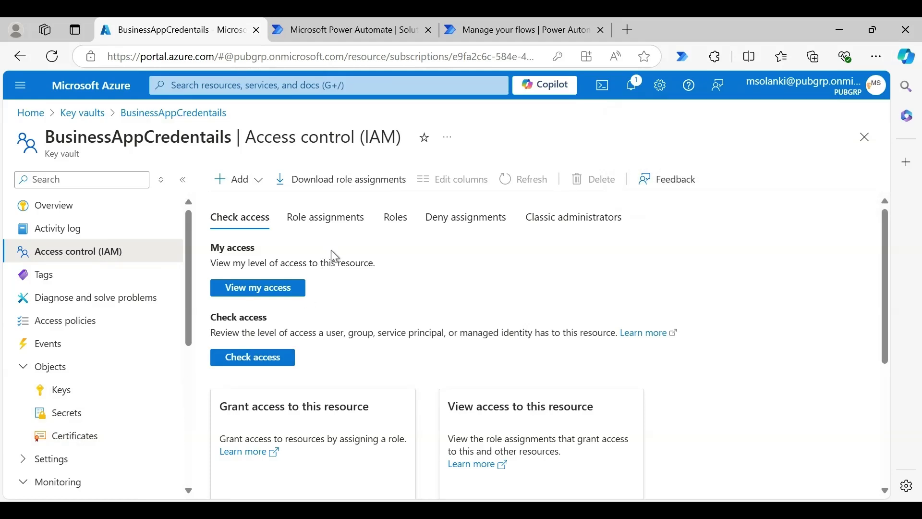
Step: Check the vault's role assignments, then open its Secrets list
{"action": "left_click", "coordinate": [326, 224]}
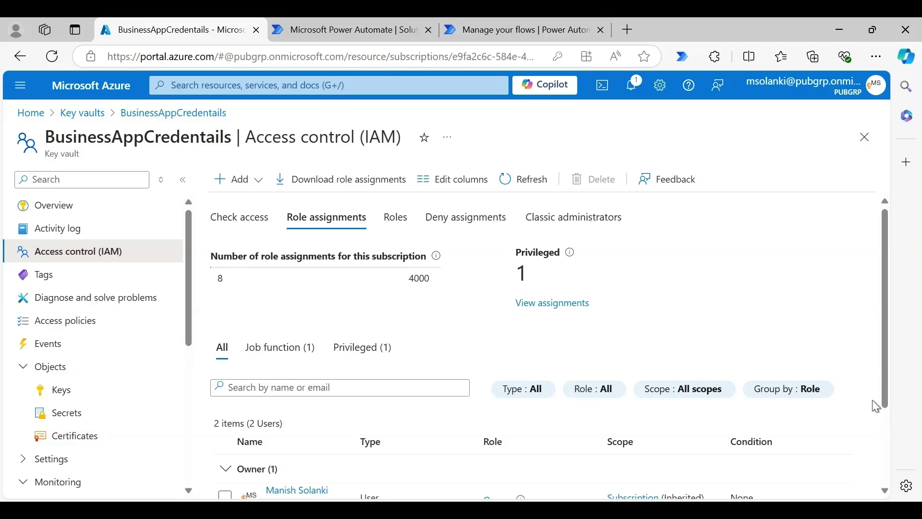
{"action": "left_click_drag", "start_coordinate": [883, 405], "coordinate": [889, 465]}
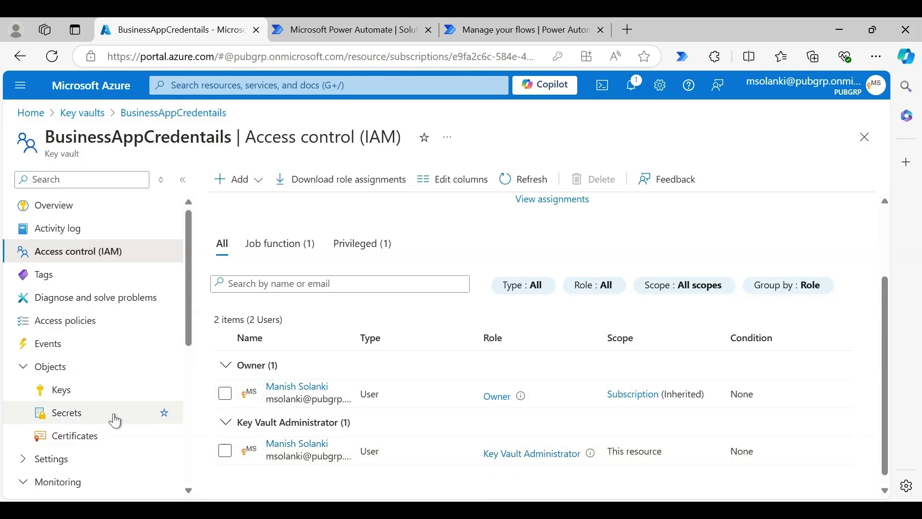
{"action": "left_click", "coordinate": [70, 419]}
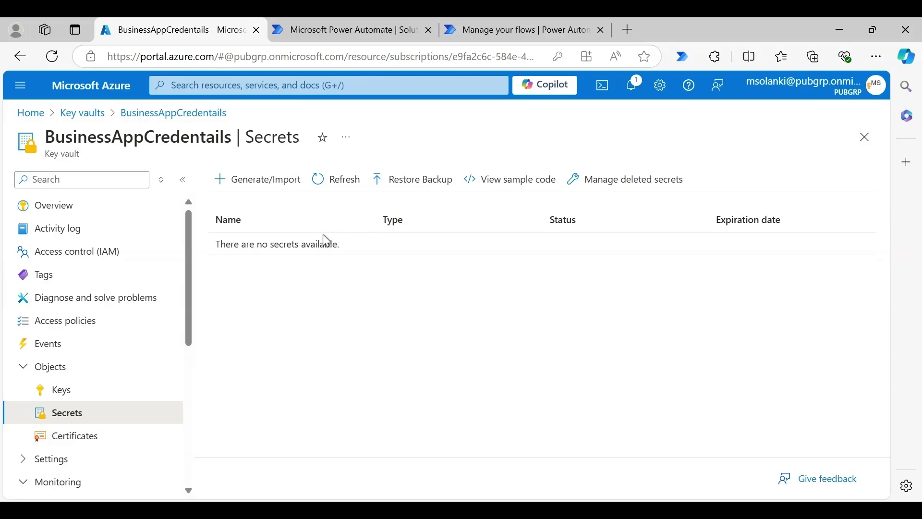
Step: Generate a secret named PostmanPassword with the pasted password as its value
{"action": "left_click", "coordinate": [286, 187]}
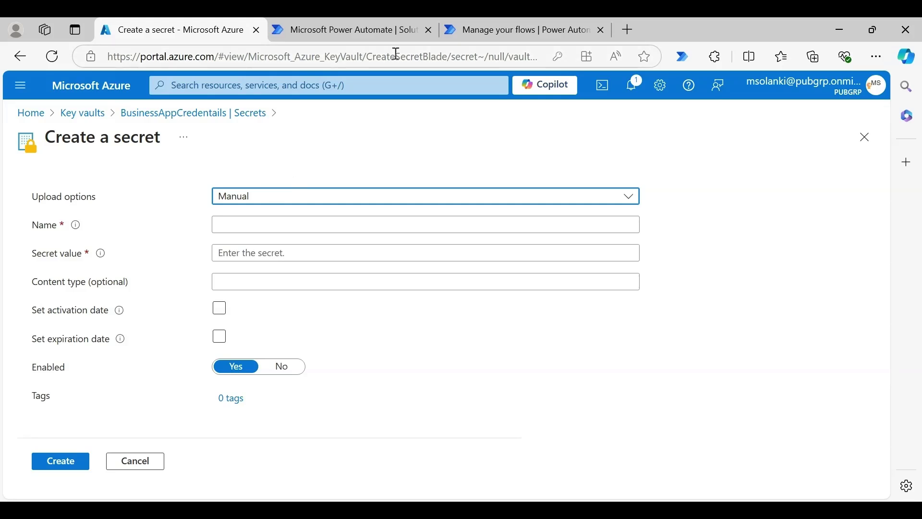
{"action": "left_click", "coordinate": [176, 234]}
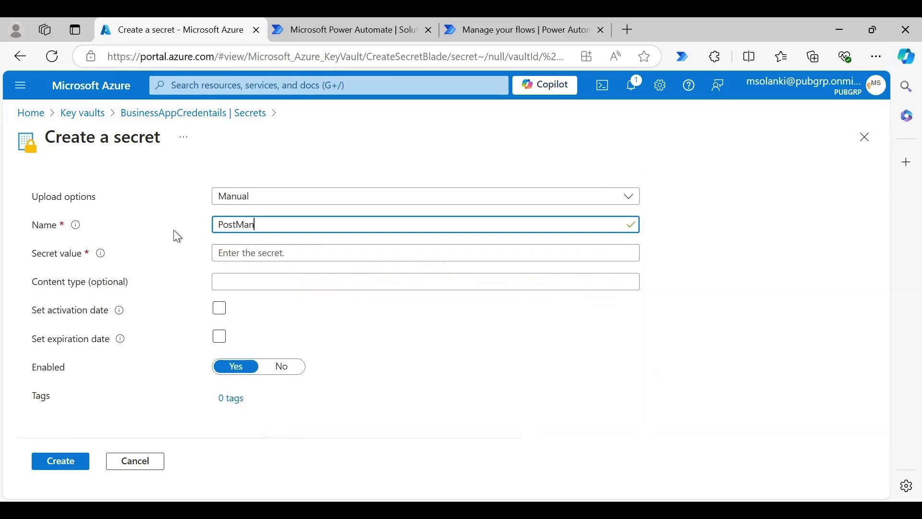
{"action": "key", "text": "BackSpace"}
{"action": "key", "text": "BackSpace"}
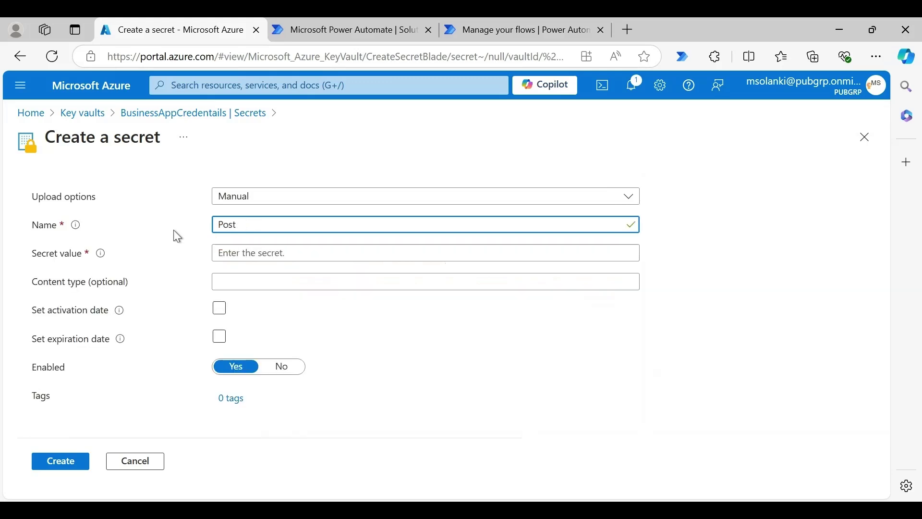
{"action": "type", "text": "manPassword"}
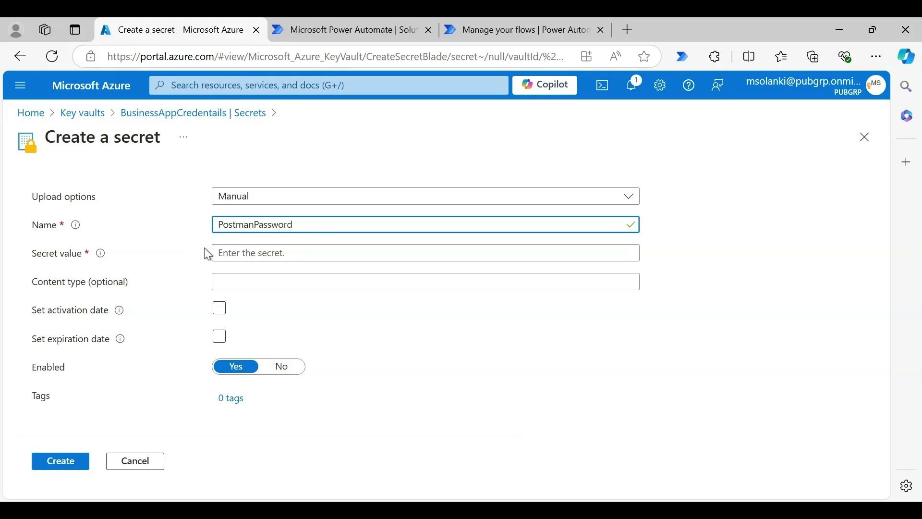
{"action": "left_click", "coordinate": [241, 254]}
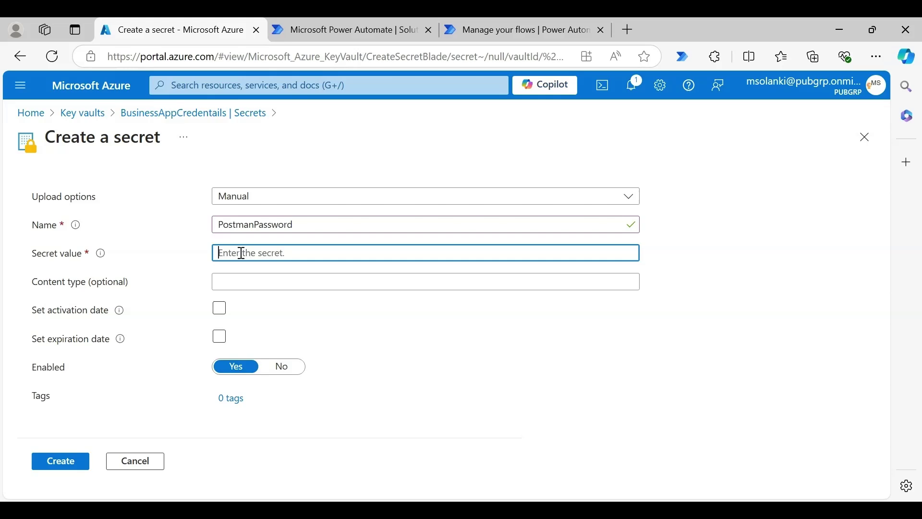
{"action": "key", "text": "ctrl+v"}
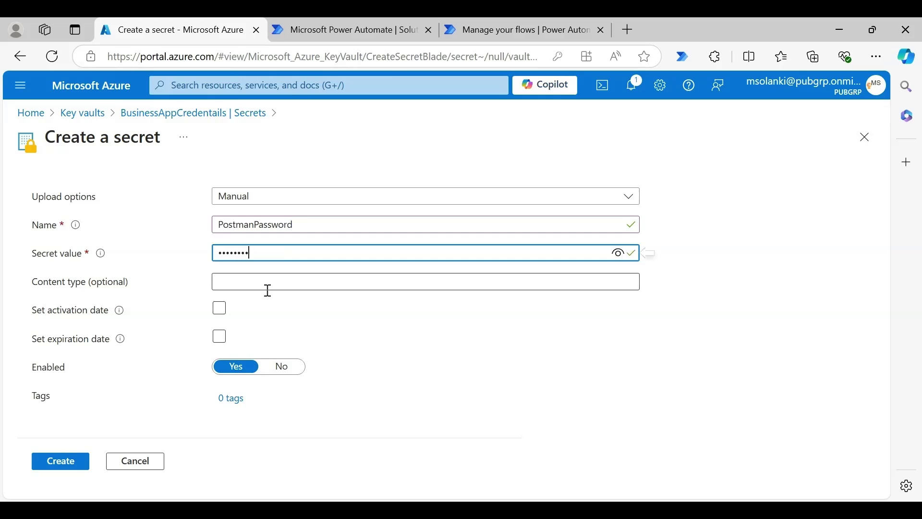
{"action": "left_click", "coordinate": [283, 327]}
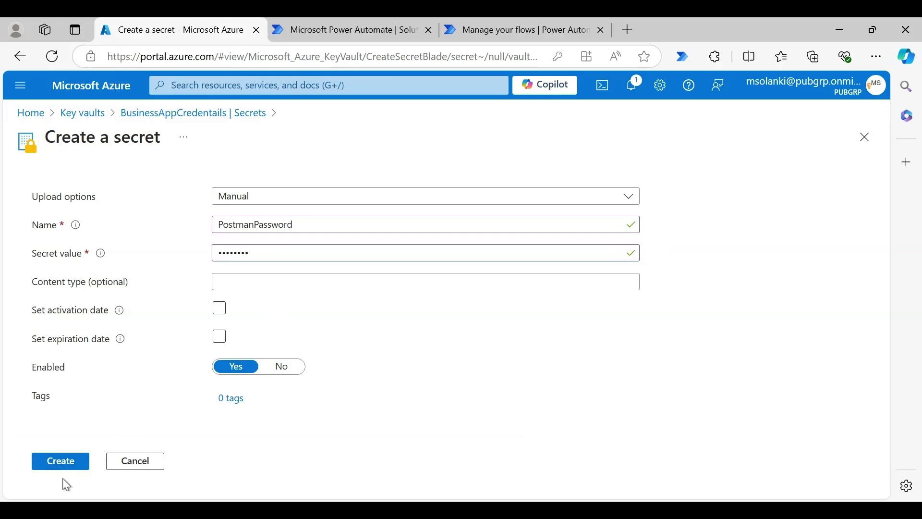
{"action": "left_click", "coordinate": [62, 464]}
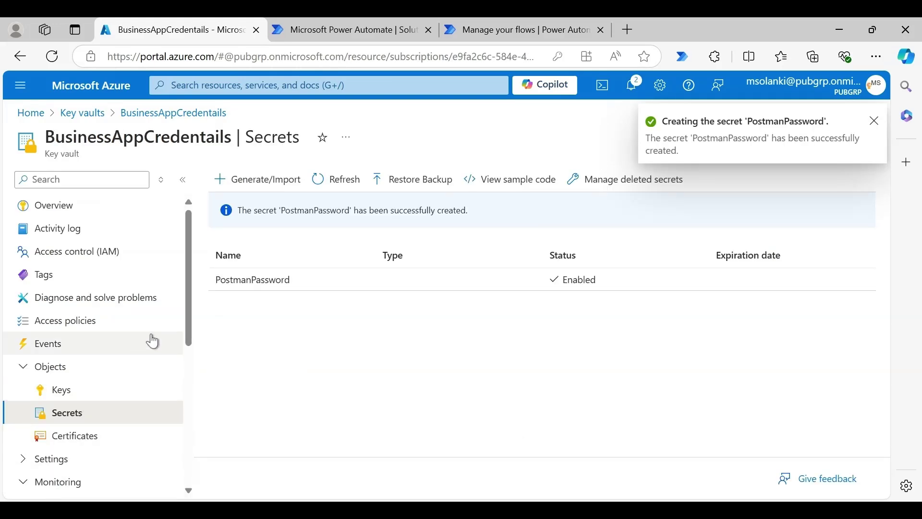
Step: Start a role assignment on PostmanPassword with the Key Vault Secrets User role
{"action": "left_click", "coordinate": [258, 282]}
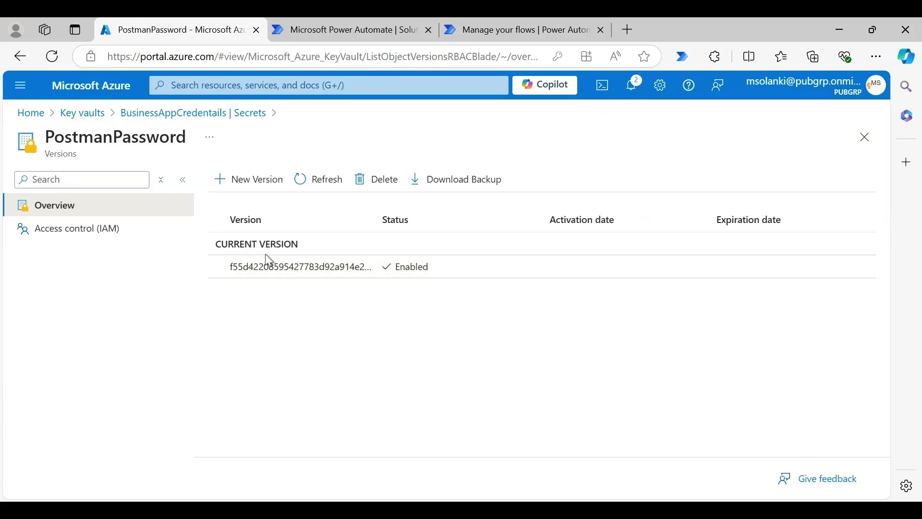
{"action": "left_click", "coordinate": [136, 240]}
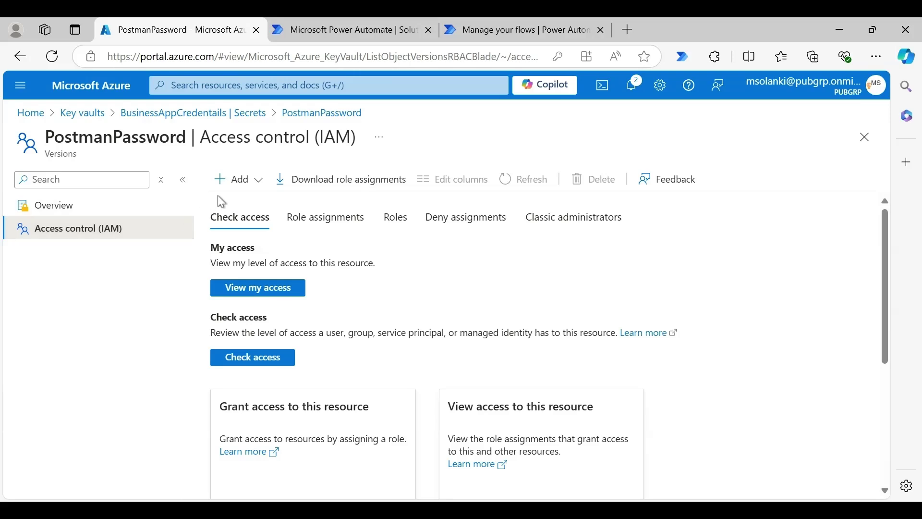
{"action": "left_click", "coordinate": [266, 188]}
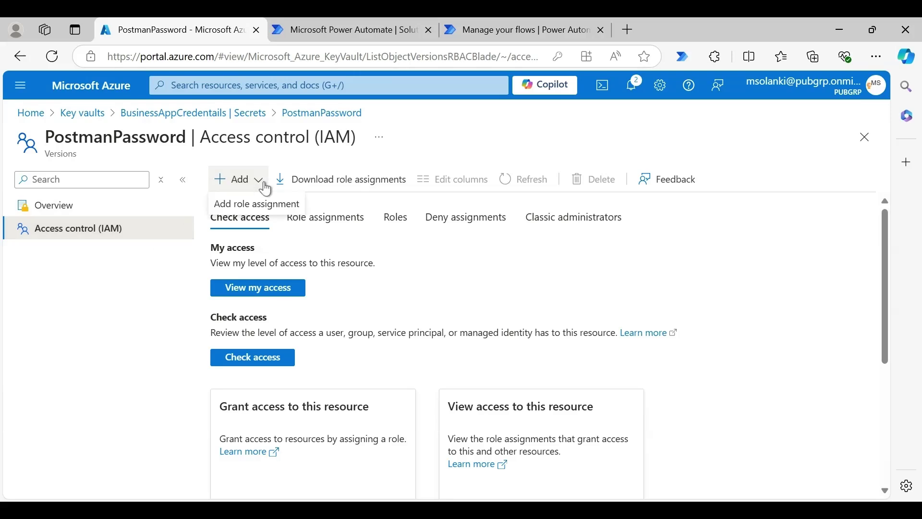
{"action": "left_click", "coordinate": [262, 207]}
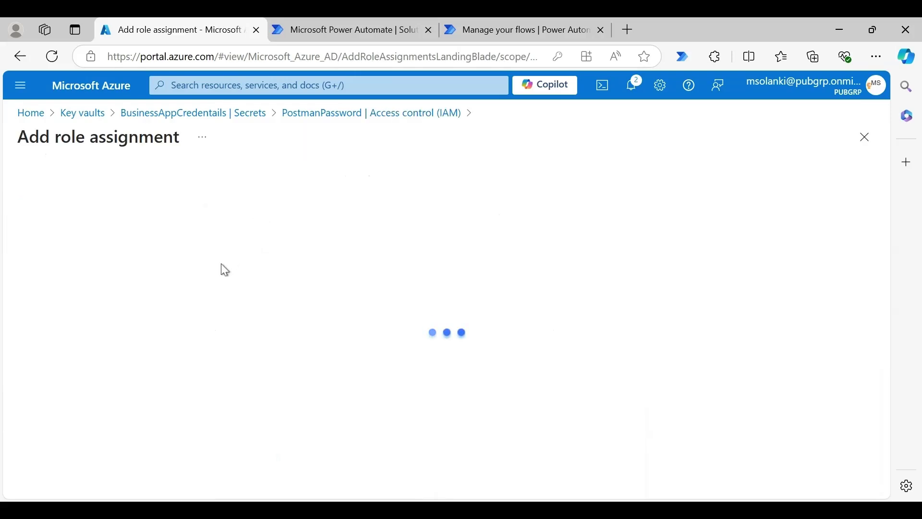
{"action": "left_click", "coordinate": [188, 316]}
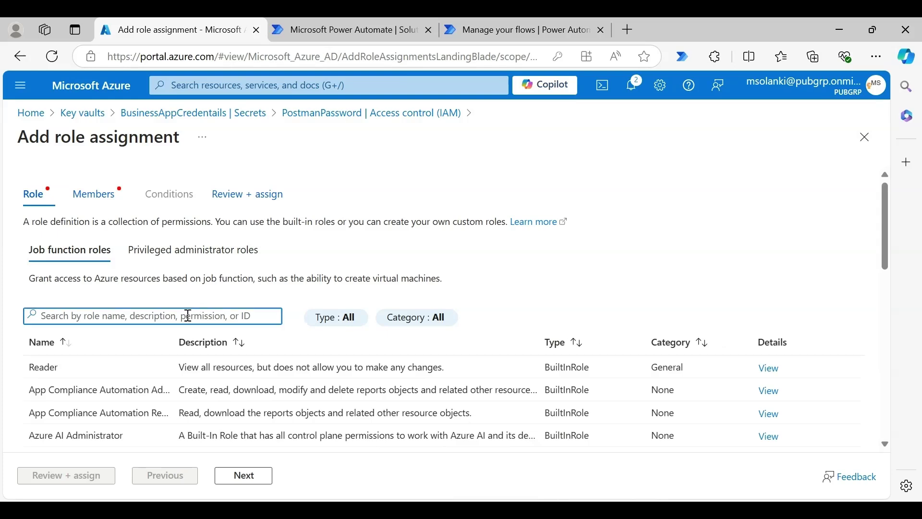
{"action": "type", "text": "secret"}
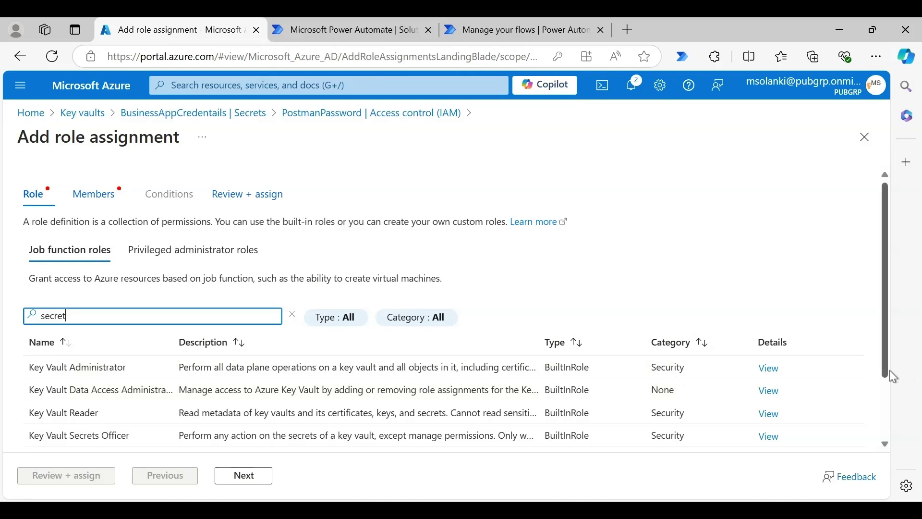
{"action": "left_click_drag", "start_coordinate": [884, 377], "coordinate": [891, 425]}
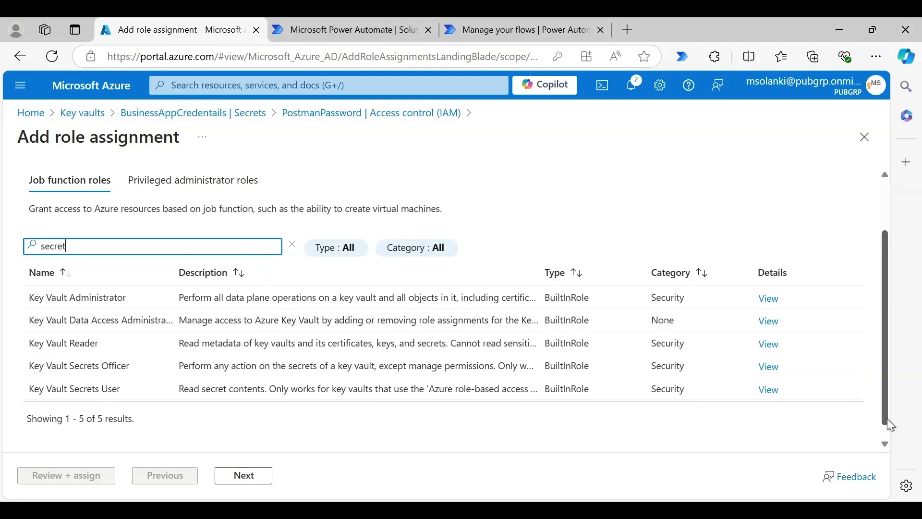
{"action": "left_click", "coordinate": [212, 389]}
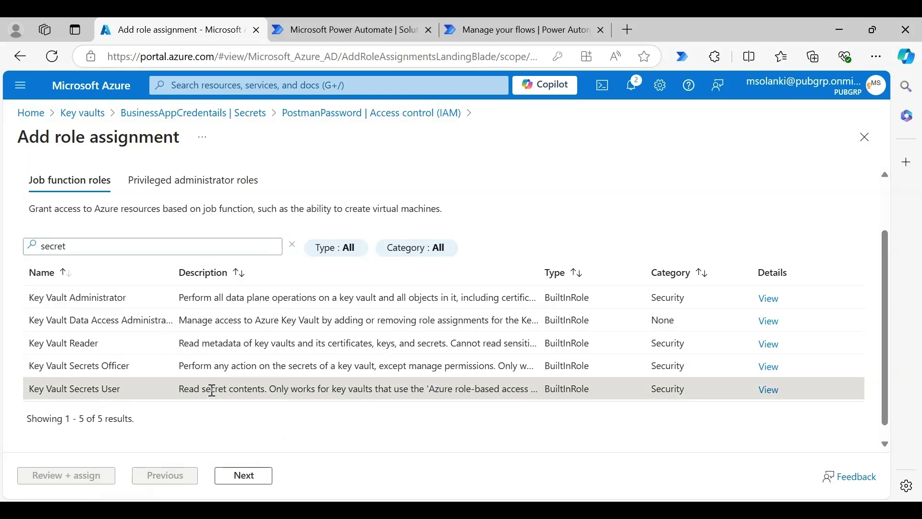
Step: Add the Dataverse application as member and create the assignment
{"action": "left_click", "coordinate": [245, 479]}
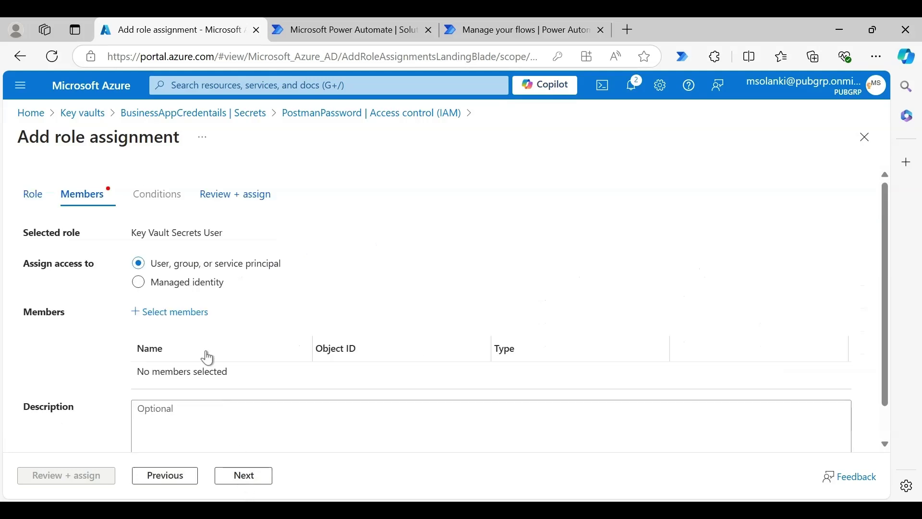
{"action": "left_click", "coordinate": [185, 314]}
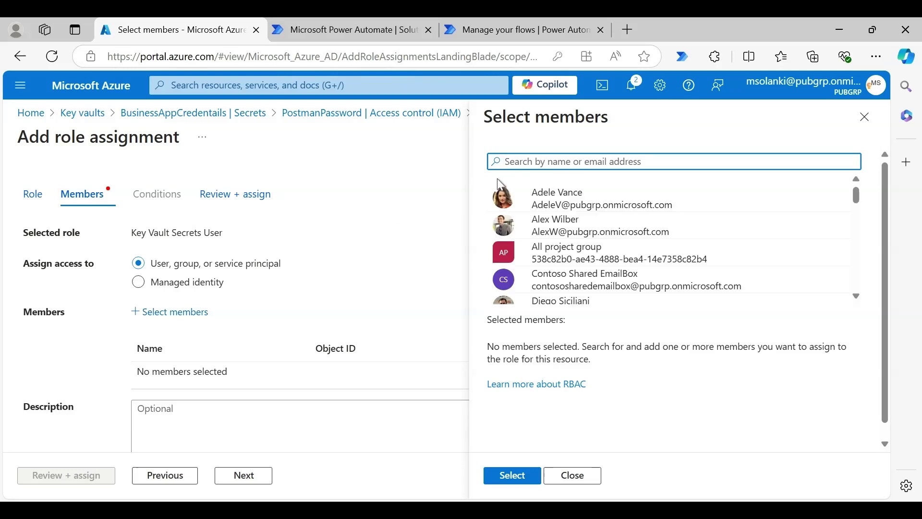
{"action": "type", "text": "dataverse"}
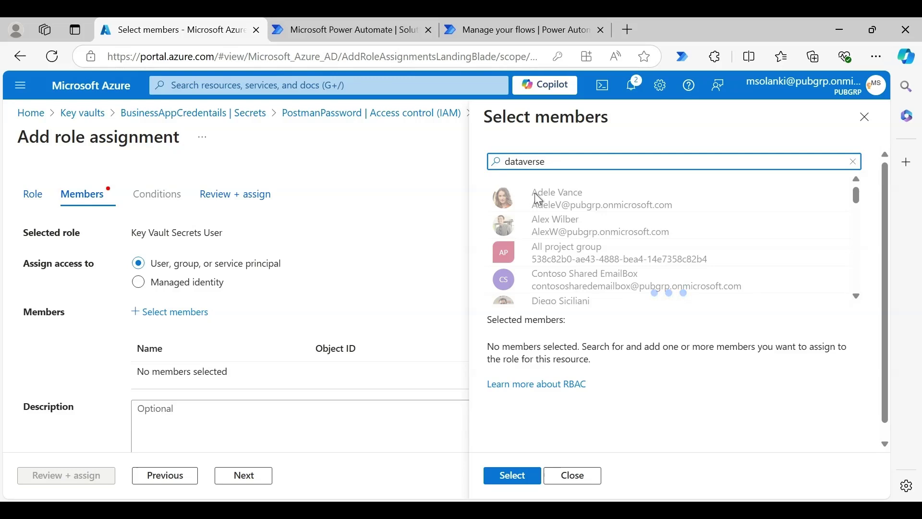
{"action": "left_click", "coordinate": [560, 202]}
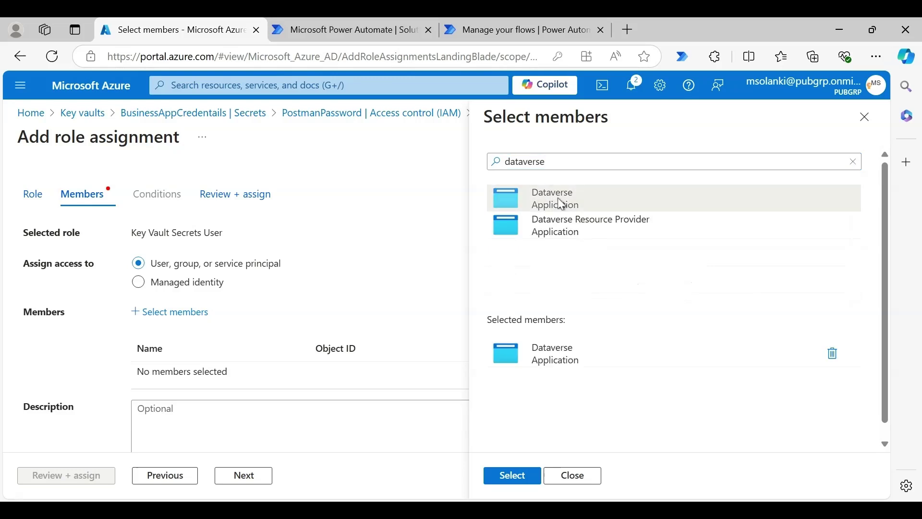
{"action": "left_click", "coordinate": [512, 478]}
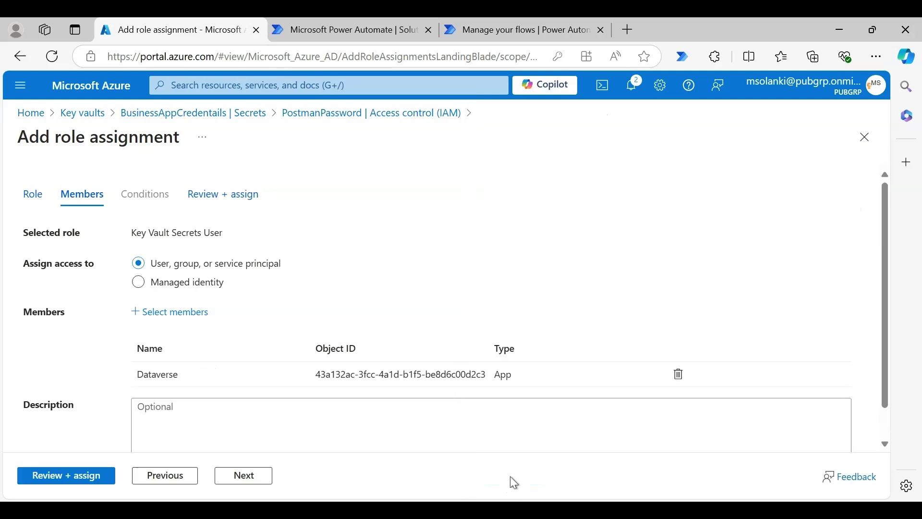
{"action": "left_click", "coordinate": [90, 478]}
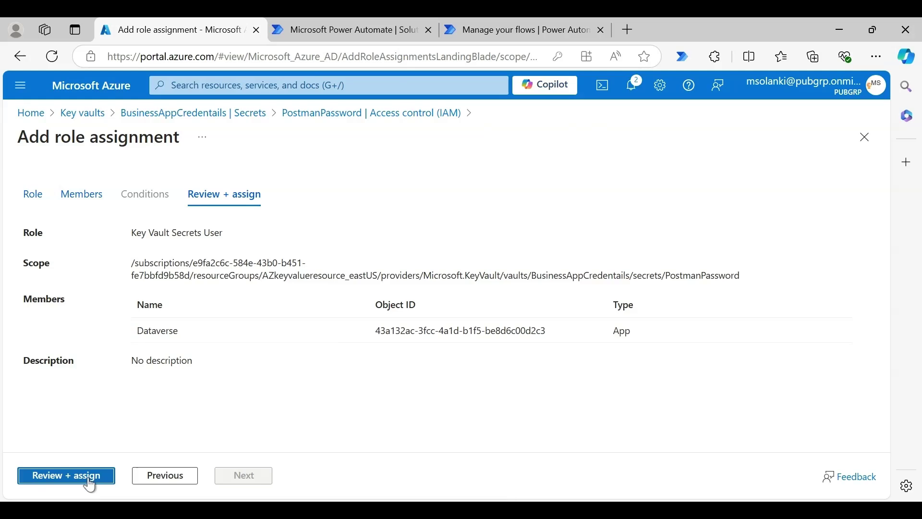
{"action": "left_click", "coordinate": [90, 478]}
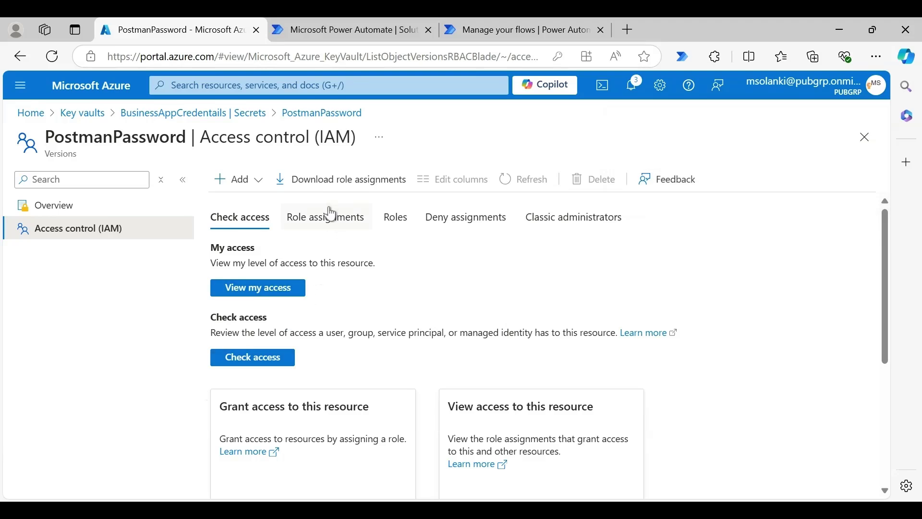
Step: Review the secret's role assignments, then return to the key vaults list
{"action": "left_click", "coordinate": [331, 222]}
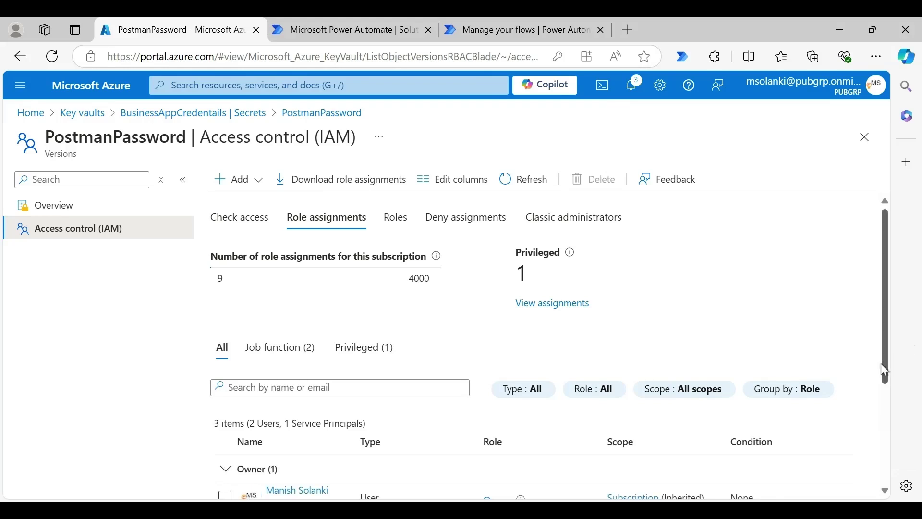
{"action": "left_click_drag", "start_coordinate": [888, 375], "coordinate": [888, 478]}
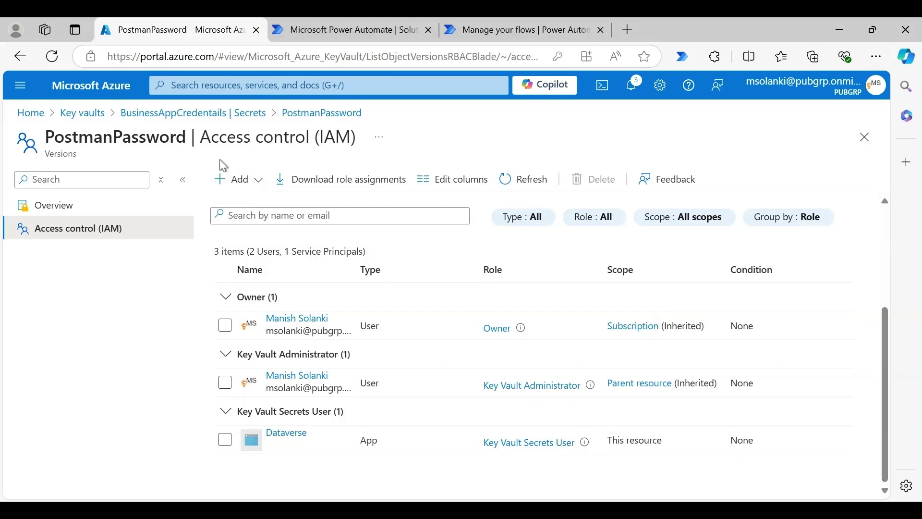
{"action": "left_click", "coordinate": [196, 113]}
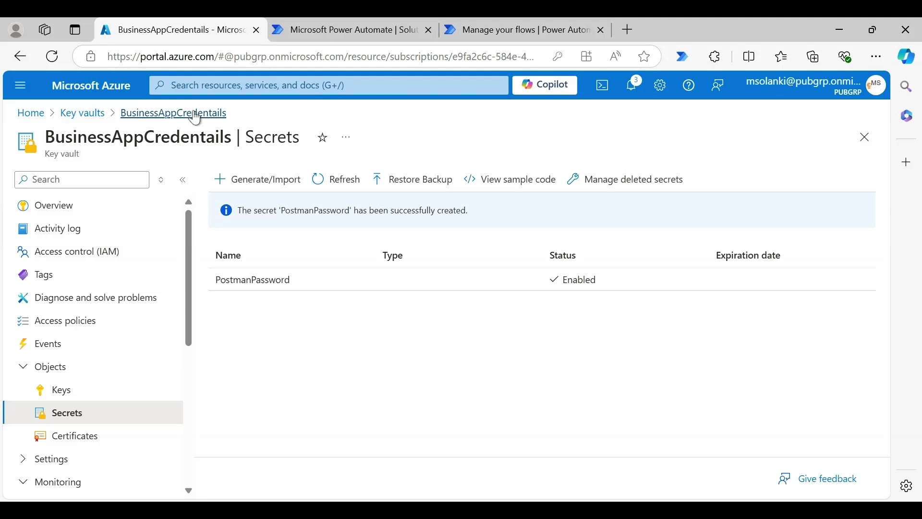
{"action": "left_click", "coordinate": [87, 115]}
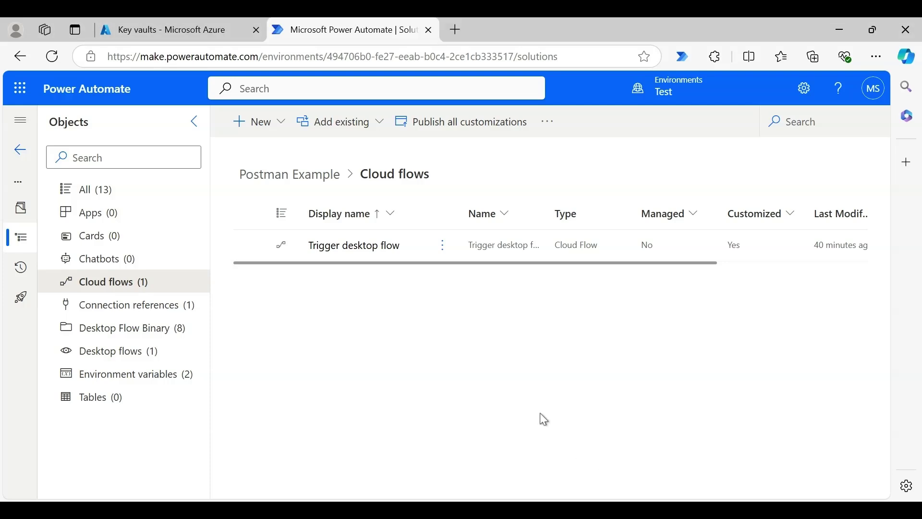
Step: Create a new environment variable 'Secret Postman Password' with data type Secret
{"action": "left_click", "coordinate": [277, 128]}
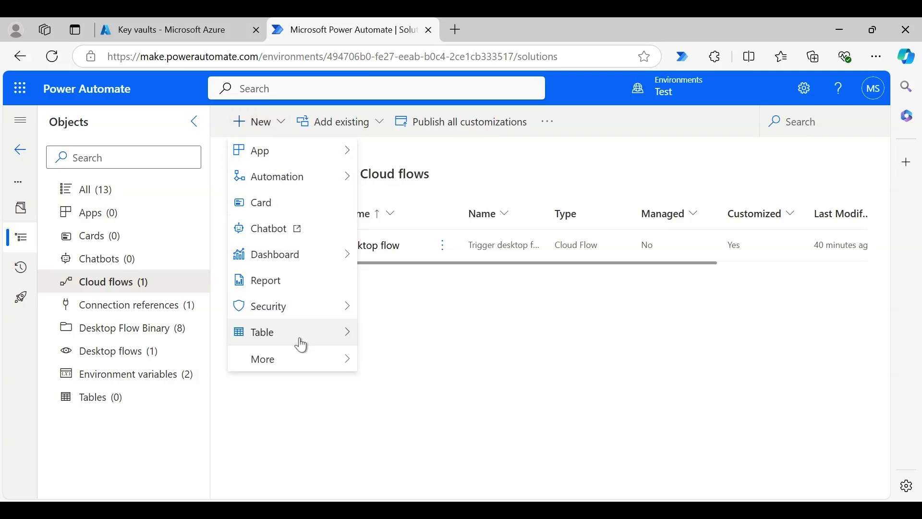
{"action": "mouse_move", "coordinate": [313, 373]}
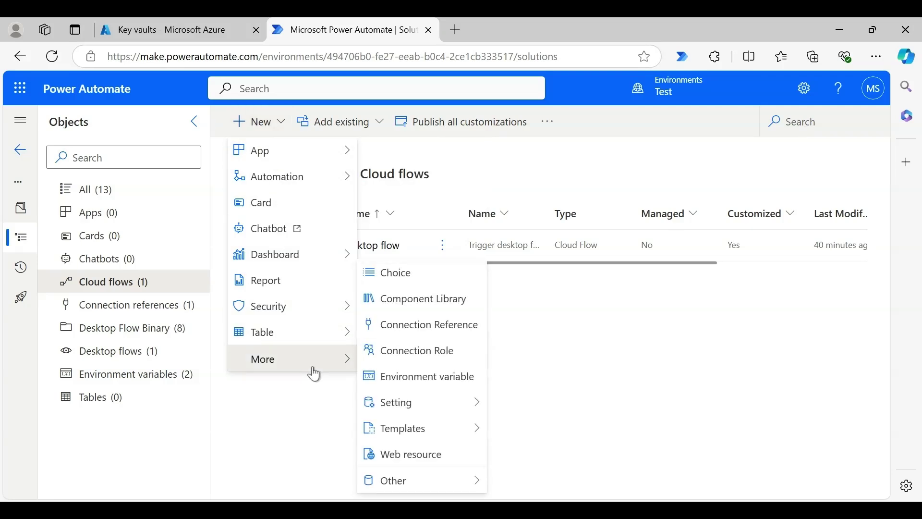
{"action": "left_click", "coordinate": [380, 377]}
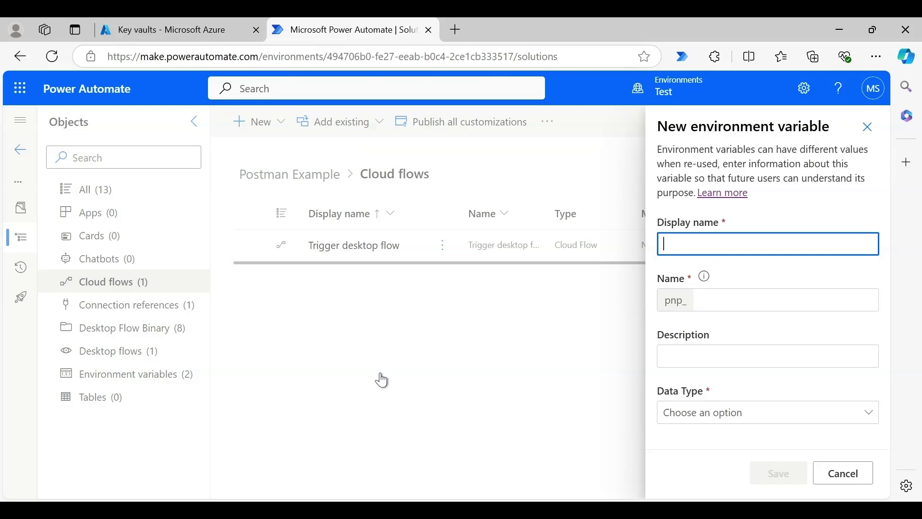
{"action": "type", "text": "Secret Po"}
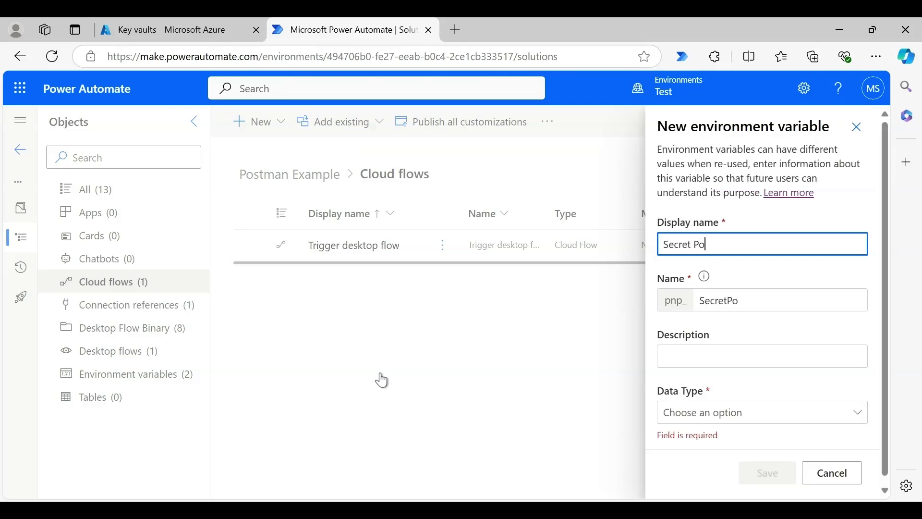
{"action": "type", "text": "stman Password"}
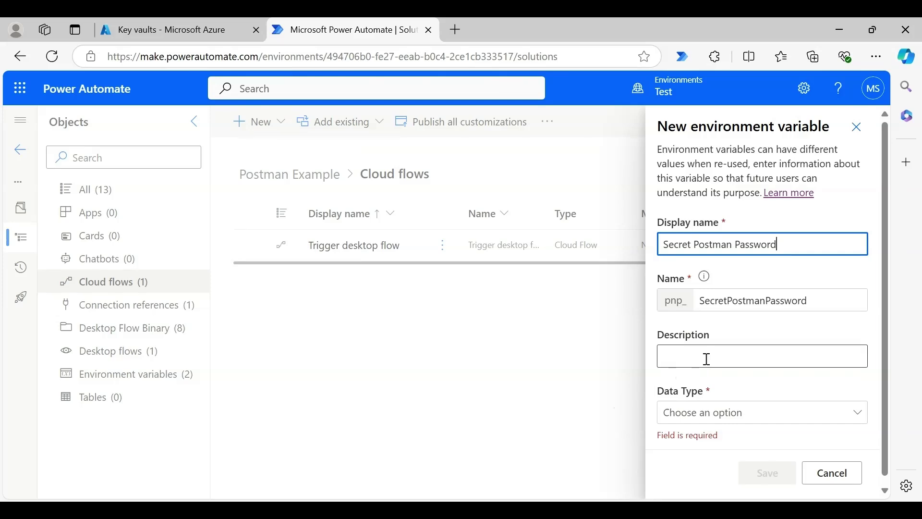
{"action": "left_click", "coordinate": [694, 412]}
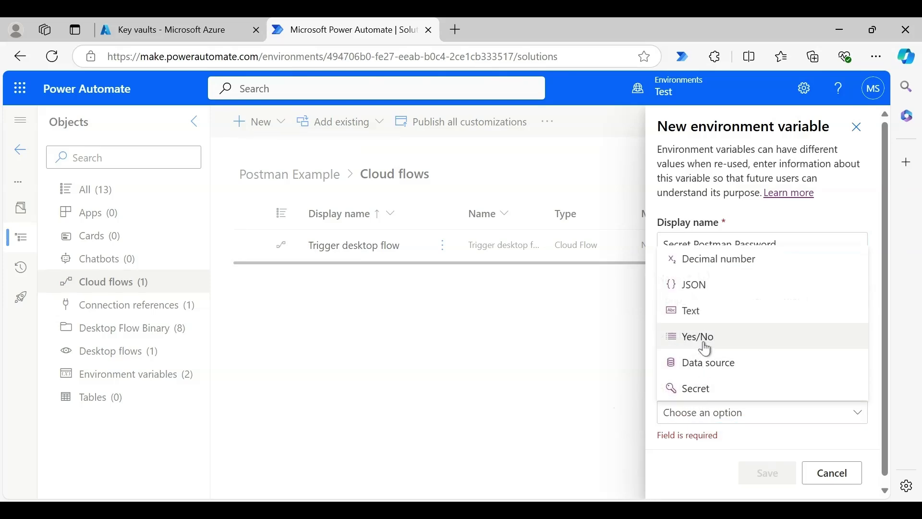
{"action": "left_click", "coordinate": [695, 398]}
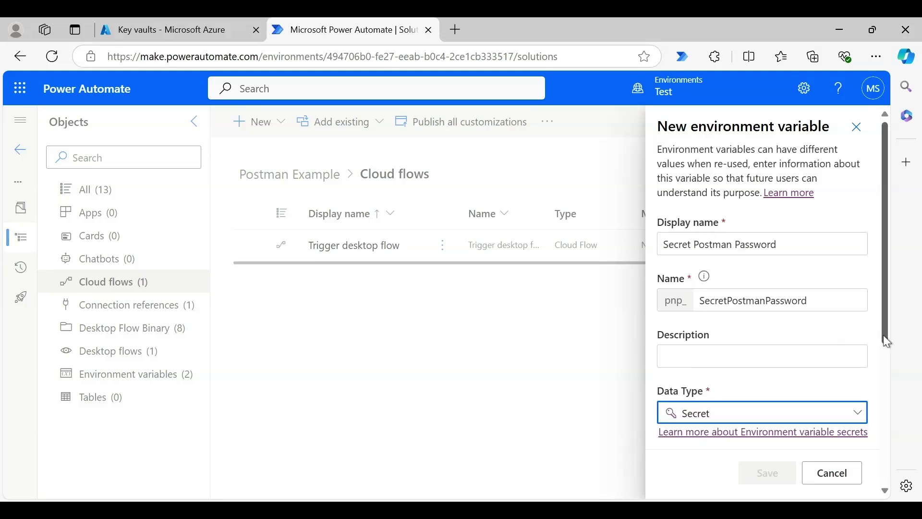
Step: Set the secret store to Azure Key Vault and add a new secret reference
{"action": "left_click_drag", "start_coordinate": [883, 336], "coordinate": [888, 445]}
{"action": "left_click", "coordinate": [811, 294]}
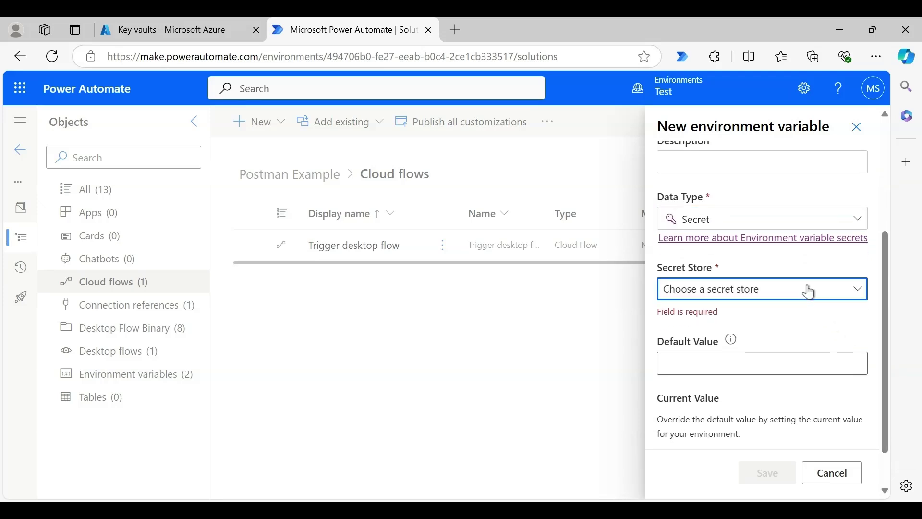
{"action": "left_click", "coordinate": [782, 324]}
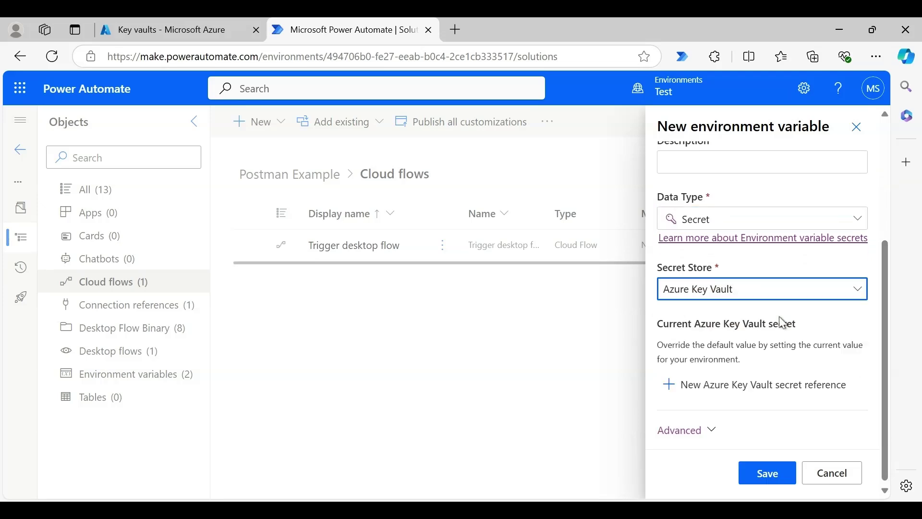
{"action": "left_click", "coordinate": [781, 387]}
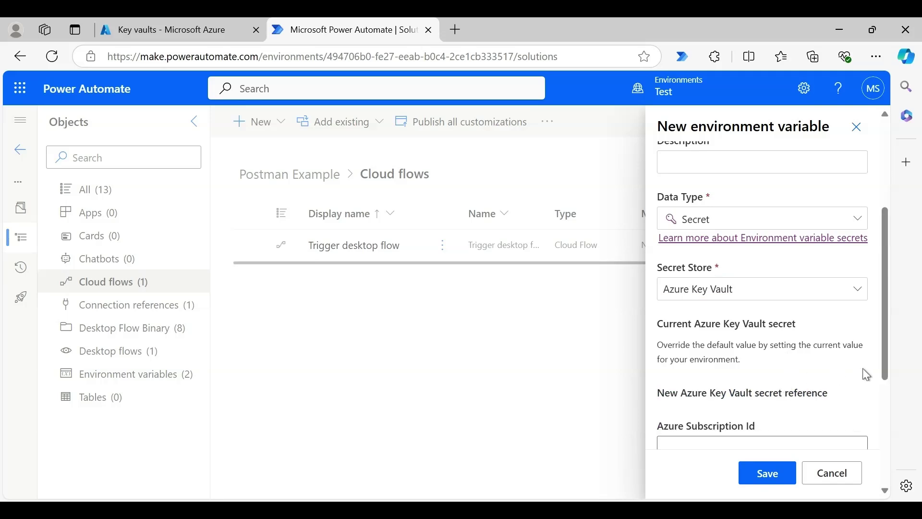
{"action": "left_click_drag", "start_coordinate": [883, 377], "coordinate": [885, 479]}
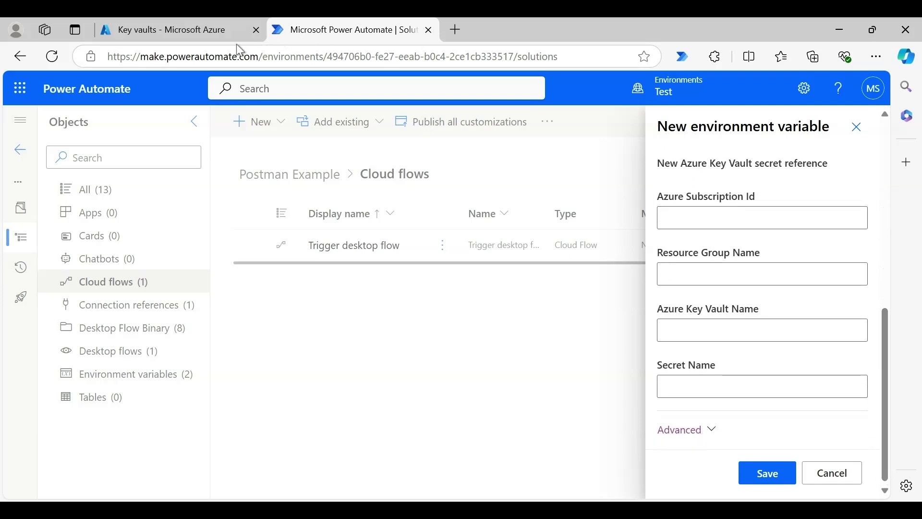
Step: Copy the BusinessAppCredentails subscription ID into the reference's Subscription ID field
{"action": "left_click", "coordinate": [223, 33]}
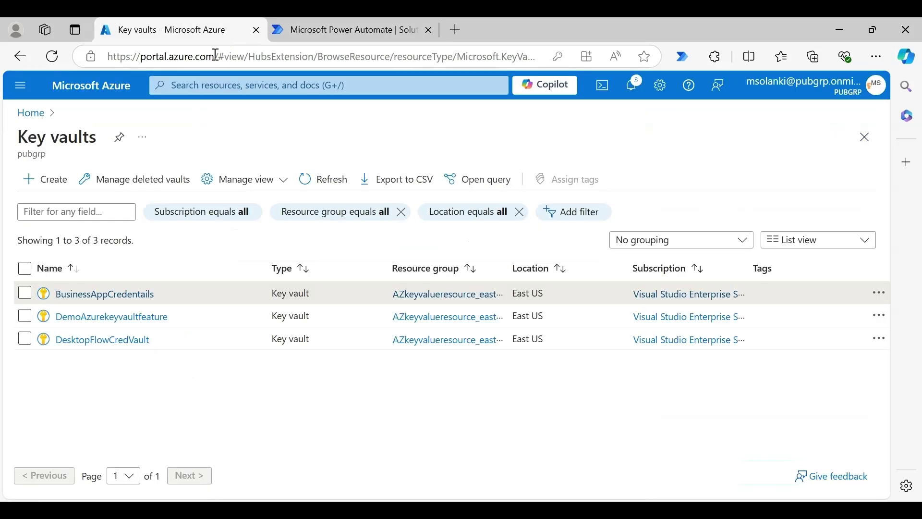
{"action": "left_click", "coordinate": [130, 294]}
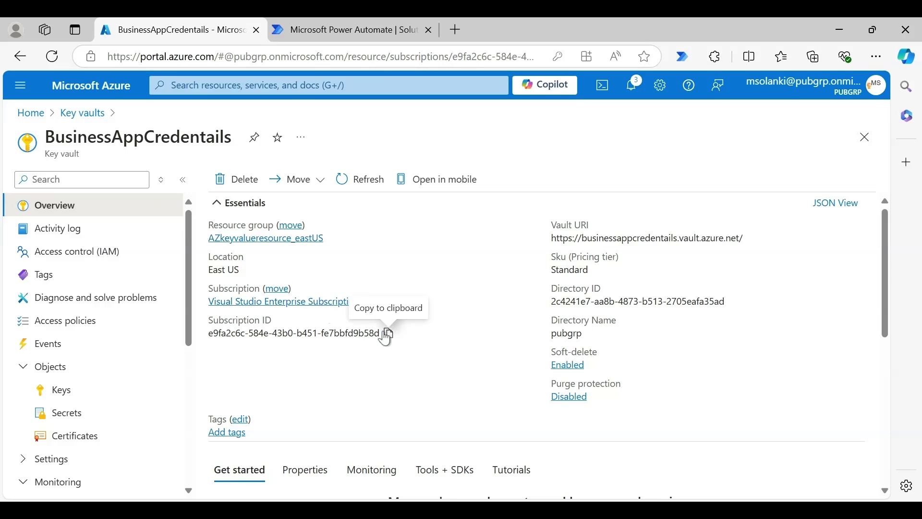
{"action": "left_click", "coordinate": [388, 334]}
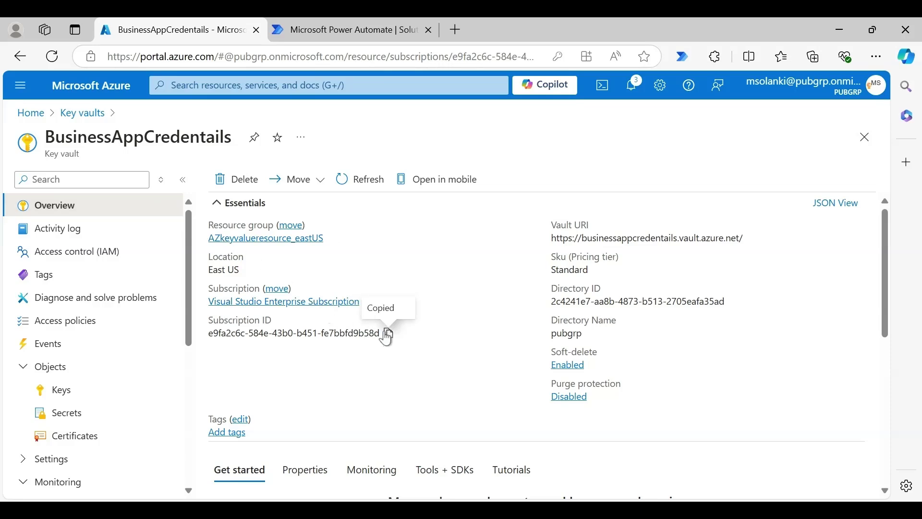
{"action": "left_click", "coordinate": [335, 42]}
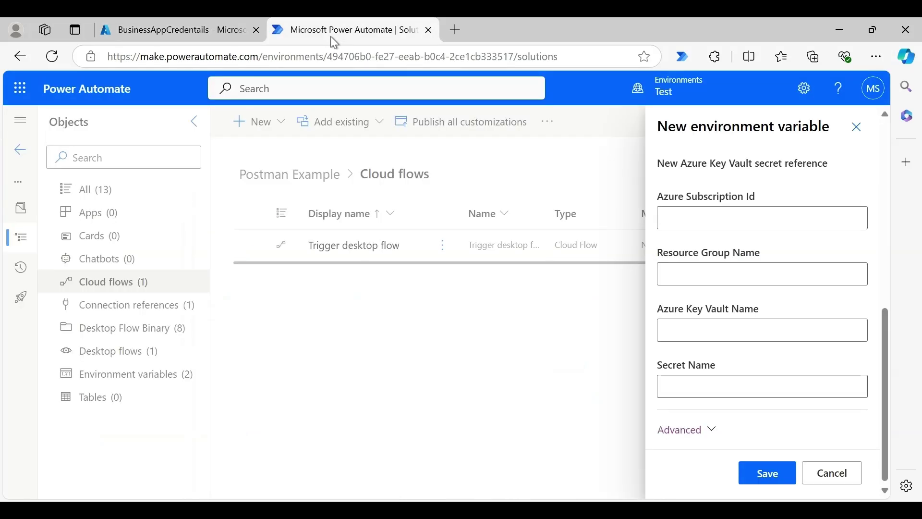
{"action": "left_click", "coordinate": [719, 213]}
{"action": "key", "text": "ctrl+v"}
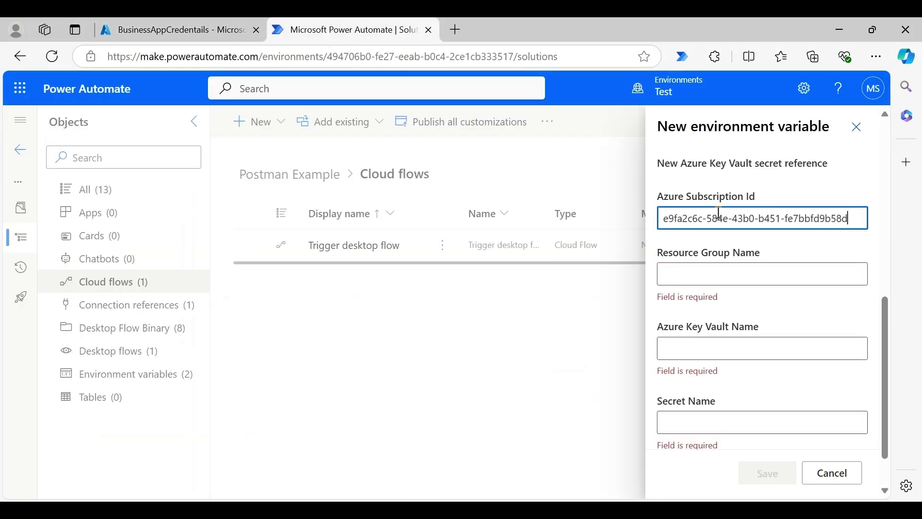
Step: Fill the resource group with AZkeyvalueresource_eastUS copied from the vault overview
{"action": "left_click", "coordinate": [127, 33]}
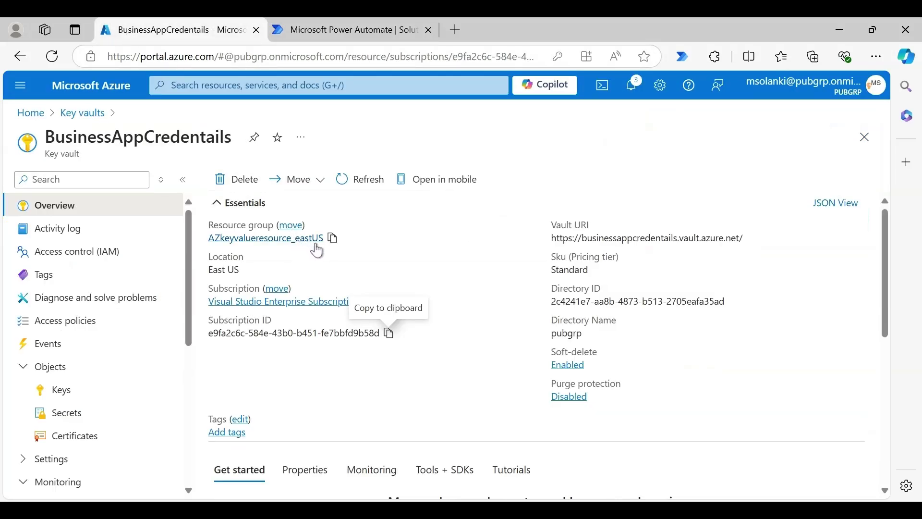
{"action": "left_click", "coordinate": [333, 239]}
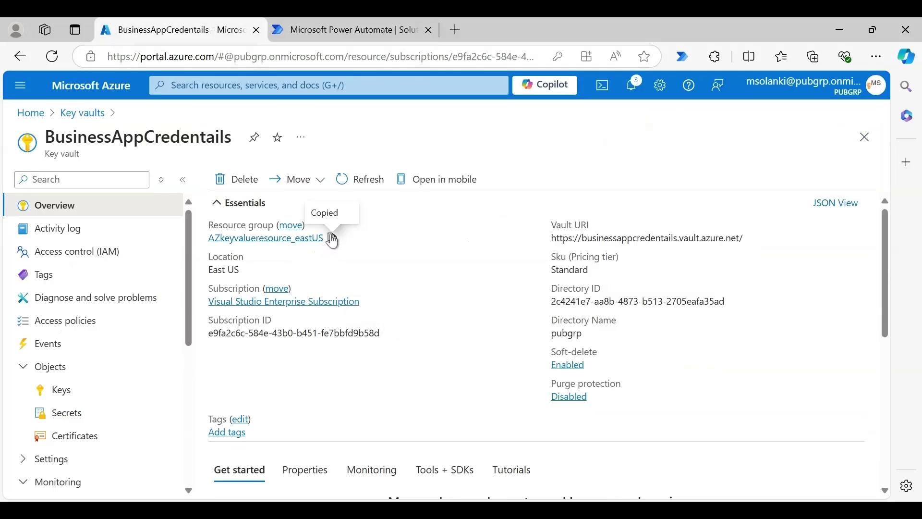
{"action": "left_click", "coordinate": [296, 40]}
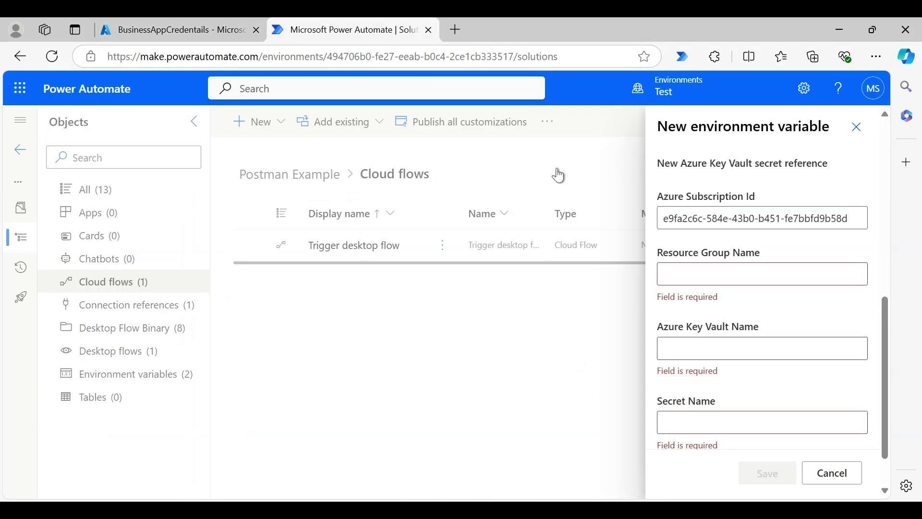
{"action": "left_click", "coordinate": [672, 274]}
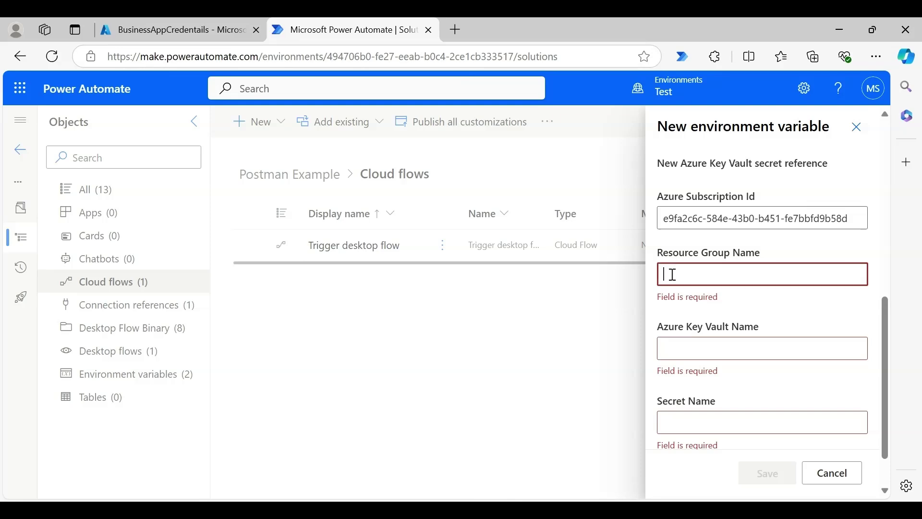
{"action": "key", "text": "ctrl+v"}
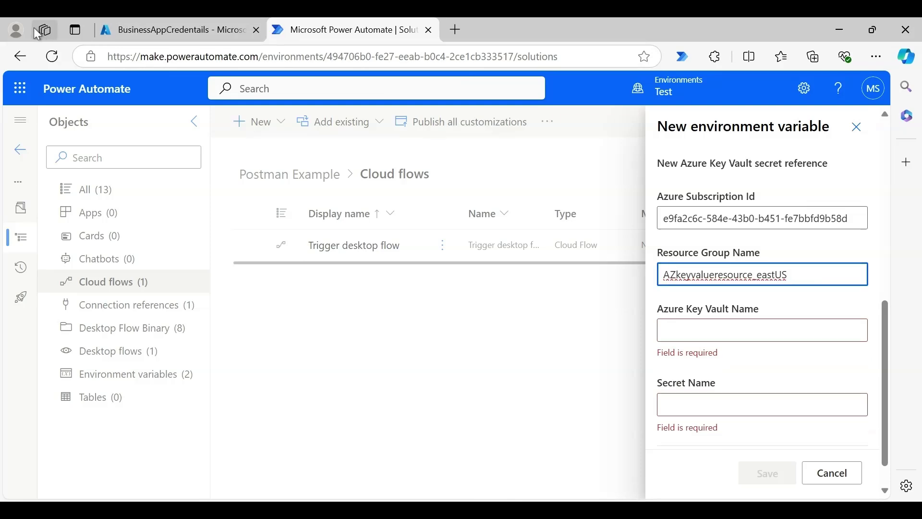
Step: Fill the Key Vault name with BusinessAppCredentails copied from the vault overview
{"action": "left_click", "coordinate": [106, 31]}
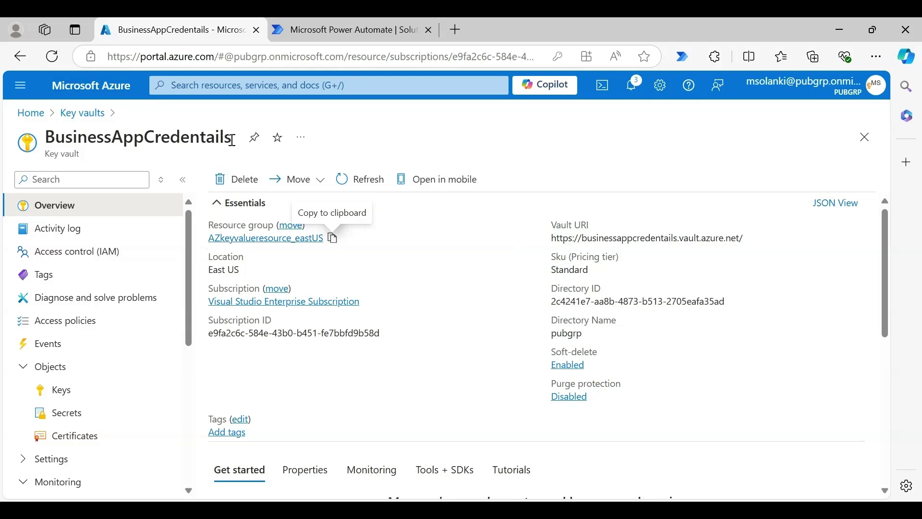
{"action": "left_click_drag", "start_coordinate": [233, 140], "coordinate": [49, 139]}
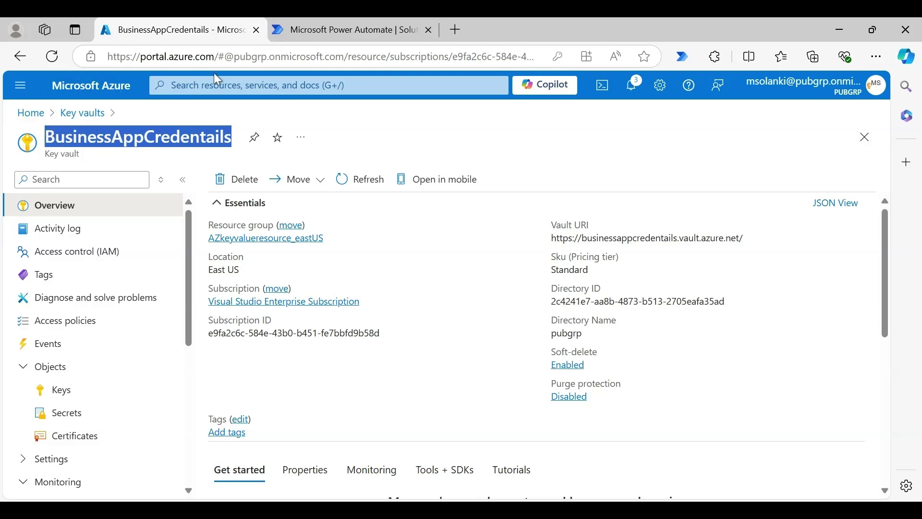
{"action": "left_click", "coordinate": [312, 39]}
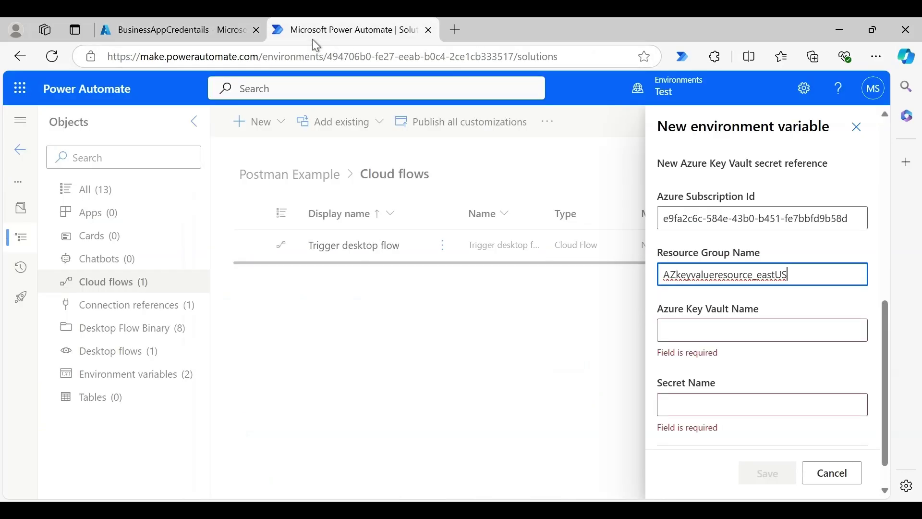
{"action": "left_click", "coordinate": [728, 327]}
{"action": "key", "text": "ctrl+v"}
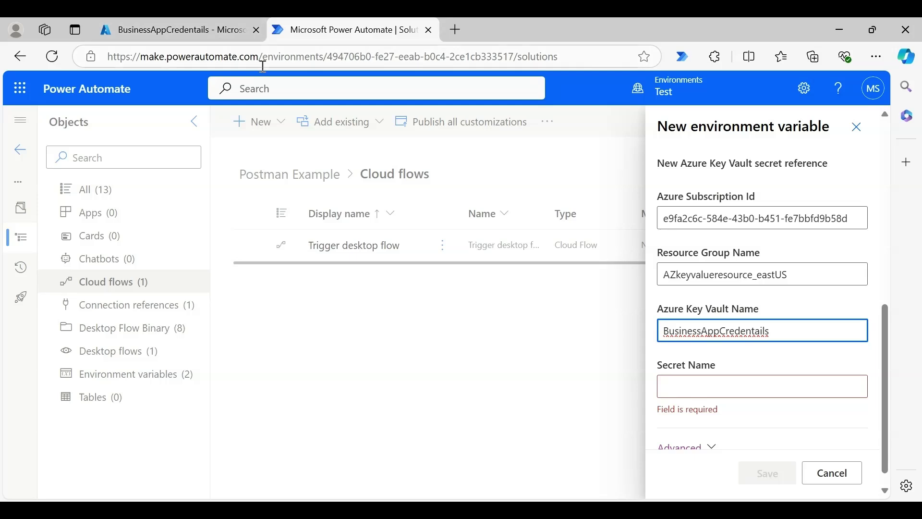
Step: Copy PostmanPassword from the vault's Secrets into Secret Name and save the variable
{"action": "left_click", "coordinate": [206, 34]}
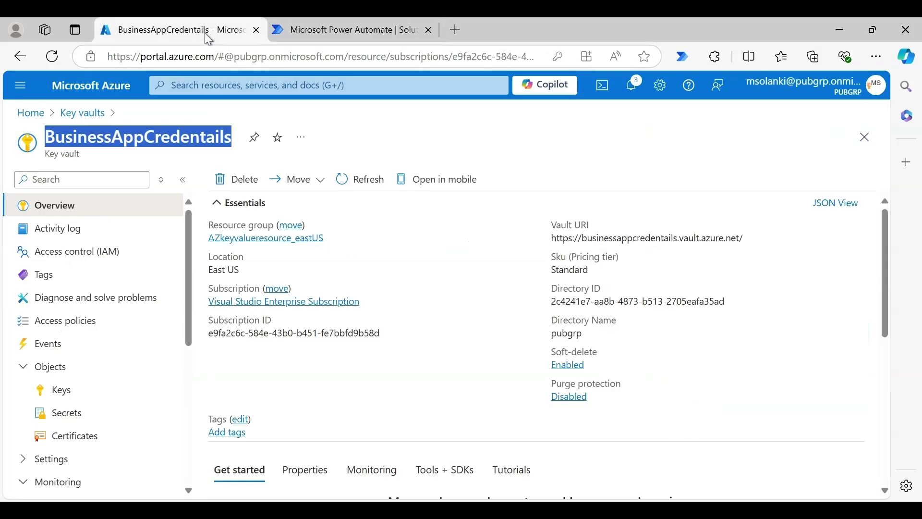
{"action": "left_click", "coordinate": [66, 416]}
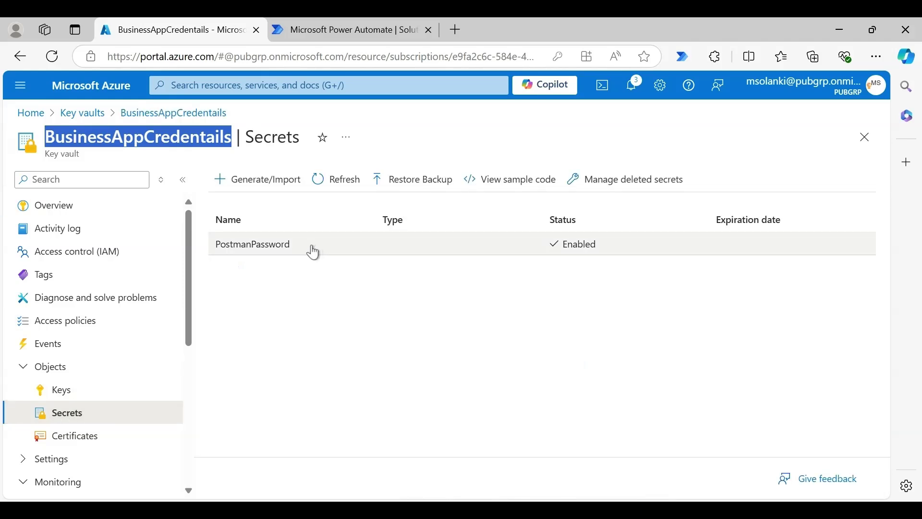
{"action": "left_click_drag", "start_coordinate": [294, 250], "coordinate": [219, 252]}
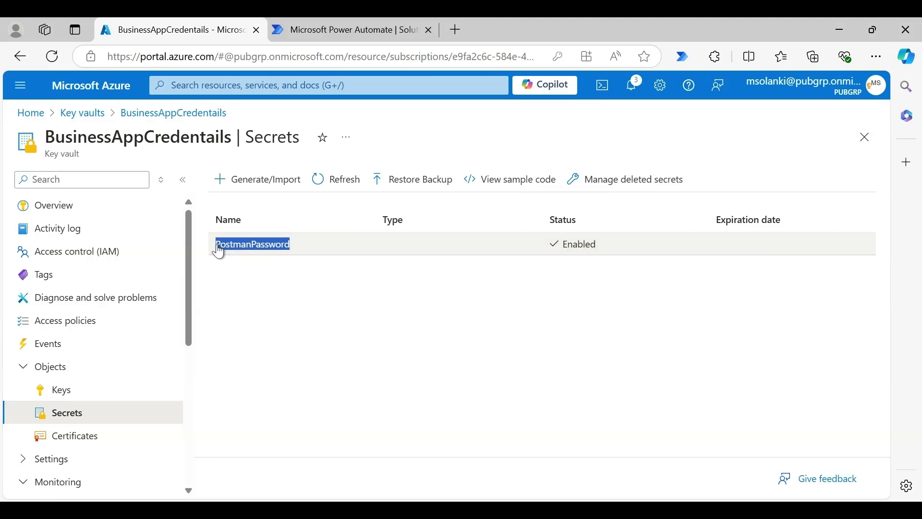
{"action": "left_click", "coordinate": [314, 40]}
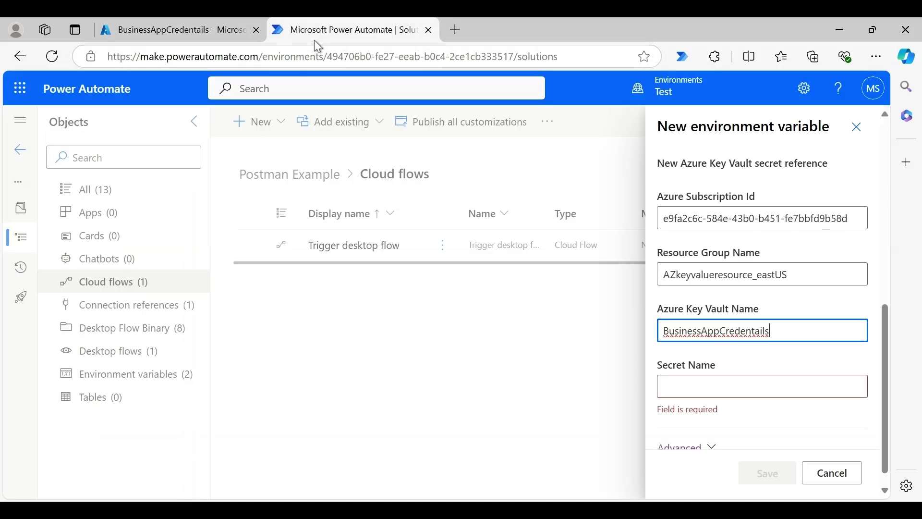
{"action": "left_click", "coordinate": [740, 387]}
{"action": "key", "text": "ctrl+v"}
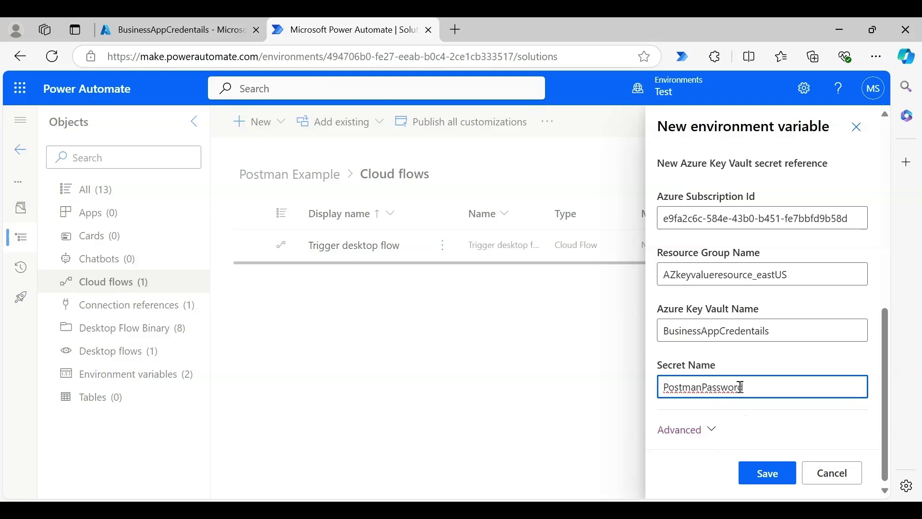
{"action": "left_click", "coordinate": [784, 481]}
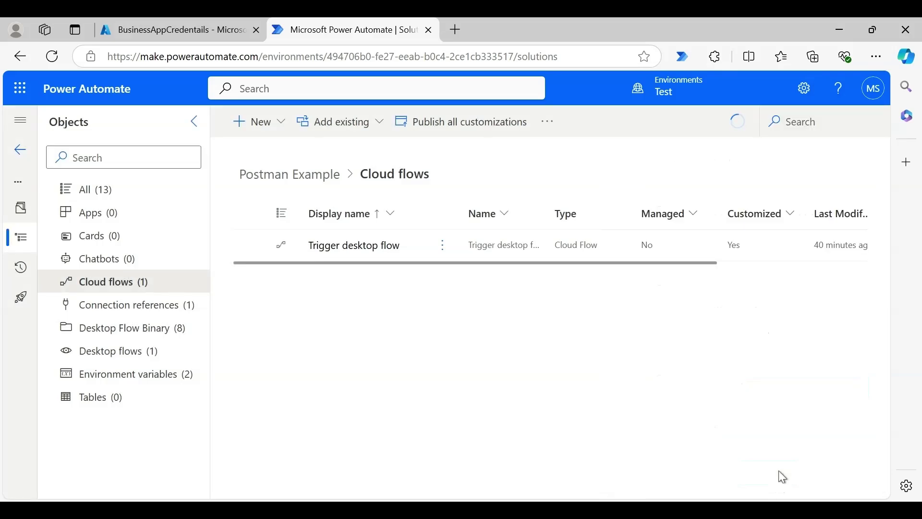
Step: From the solution's Cloud flows list, edit the Trigger desktop flow
{"action": "left_click", "coordinate": [176, 381]}
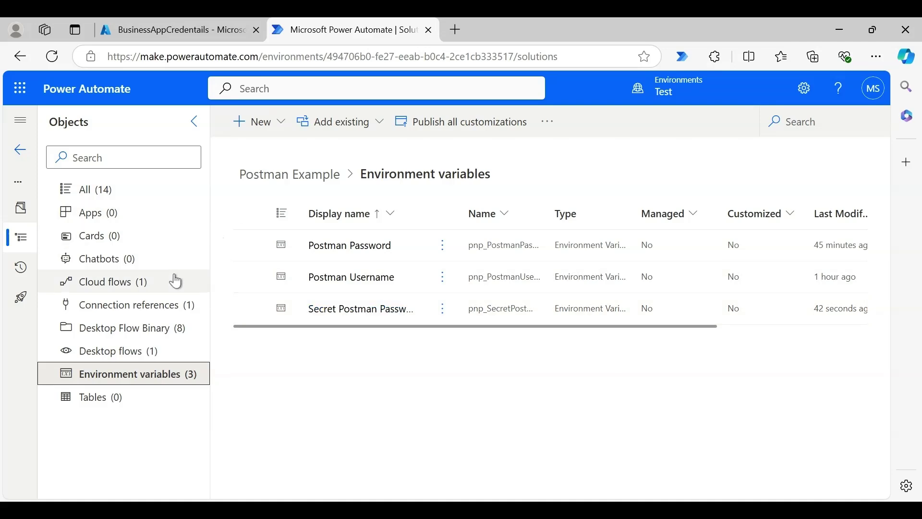
{"action": "left_click", "coordinate": [166, 288]}
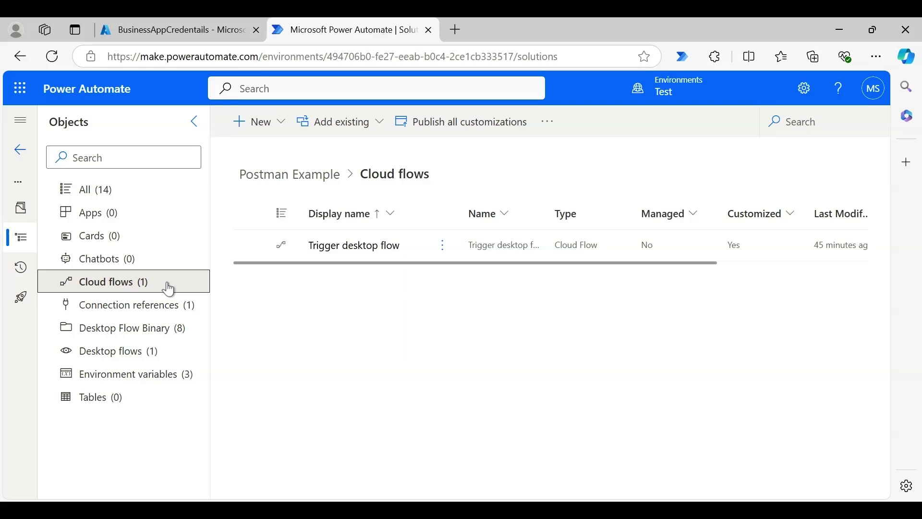
{"action": "left_click", "coordinate": [447, 246]}
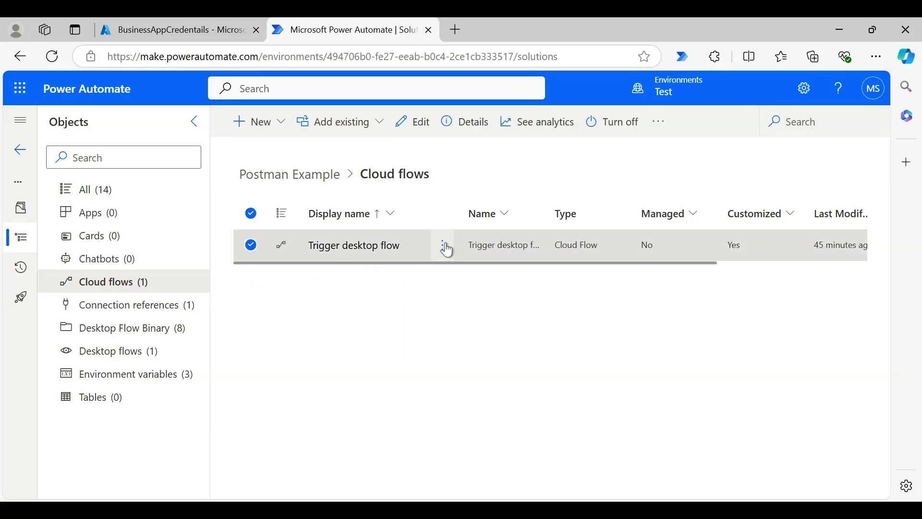
{"action": "left_click", "coordinate": [455, 274]}
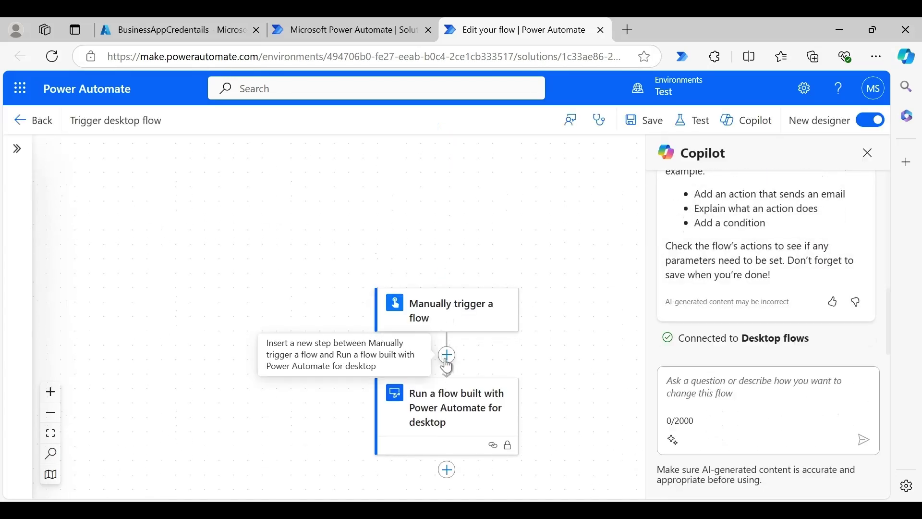
Step: Insert a Dataverse Perform an unbound action step between the trigger and desktop flow
{"action": "left_click", "coordinate": [445, 356]}
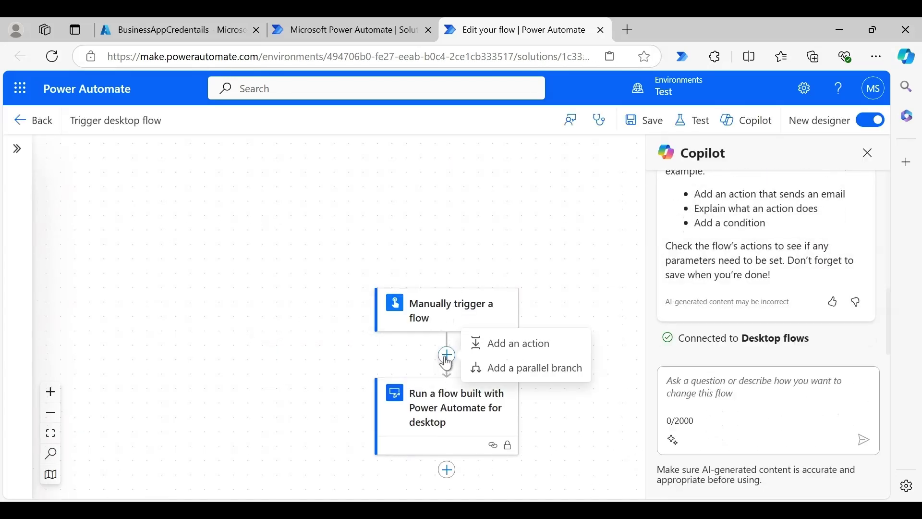
{"action": "left_click", "coordinate": [487, 344]}
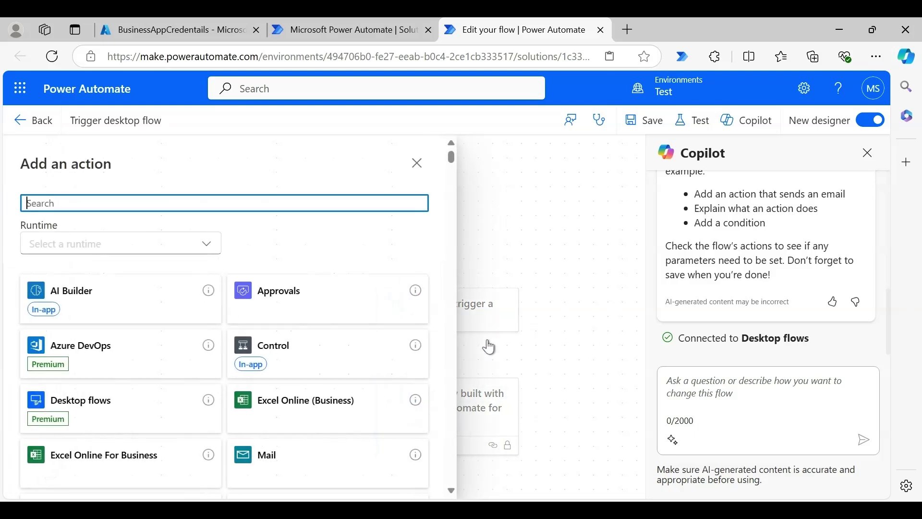
{"action": "type", "text": "unbound"}
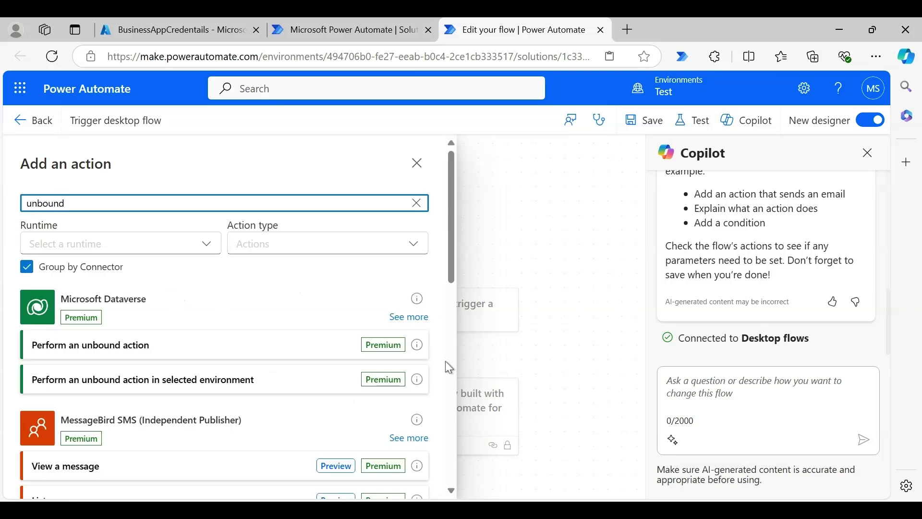
{"action": "left_click", "coordinate": [268, 355]}
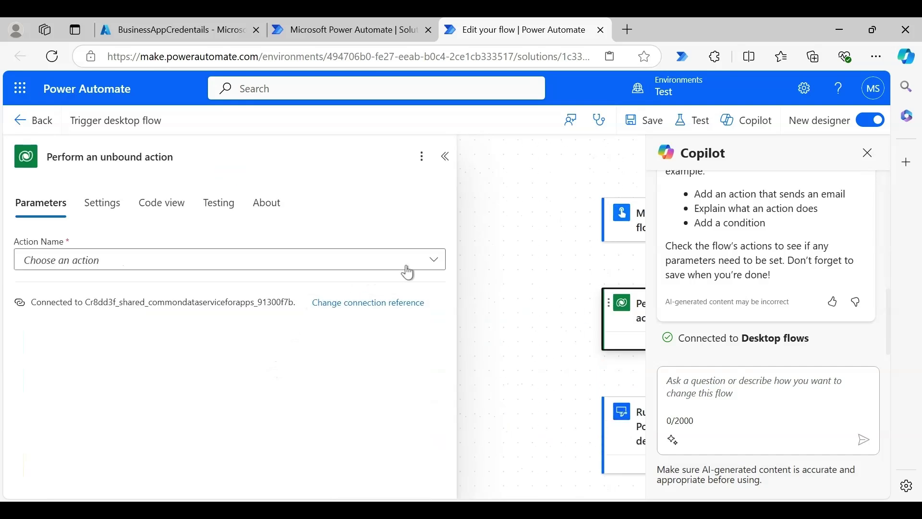
Step: Set the action to RetrieveEnvironmentVariableSecretValue and enable its EnvironmentVariableName parameter
{"action": "left_click", "coordinate": [435, 262]}
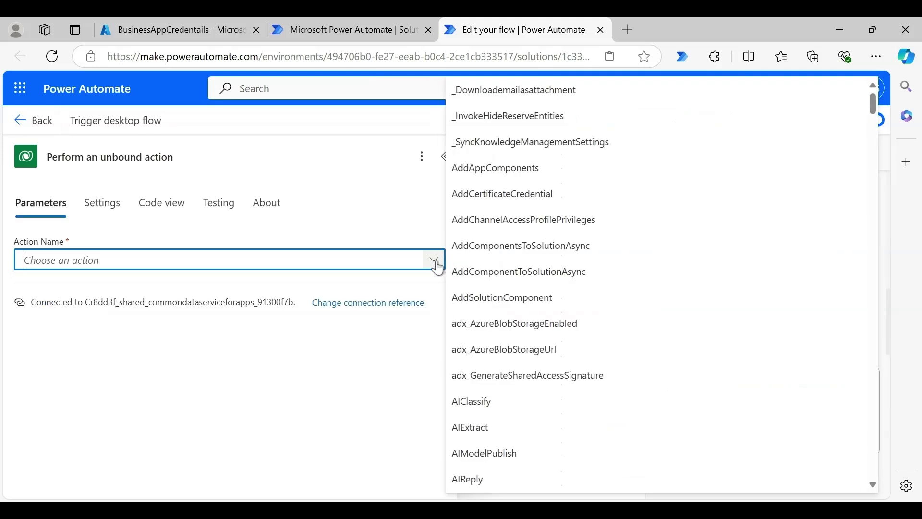
{"action": "type", "text": "secret"}
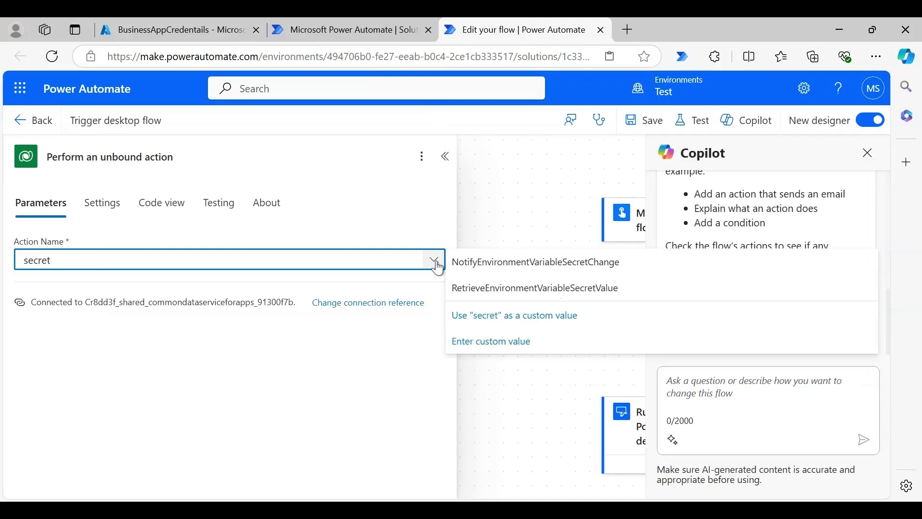
{"action": "left_click", "coordinate": [484, 291]}
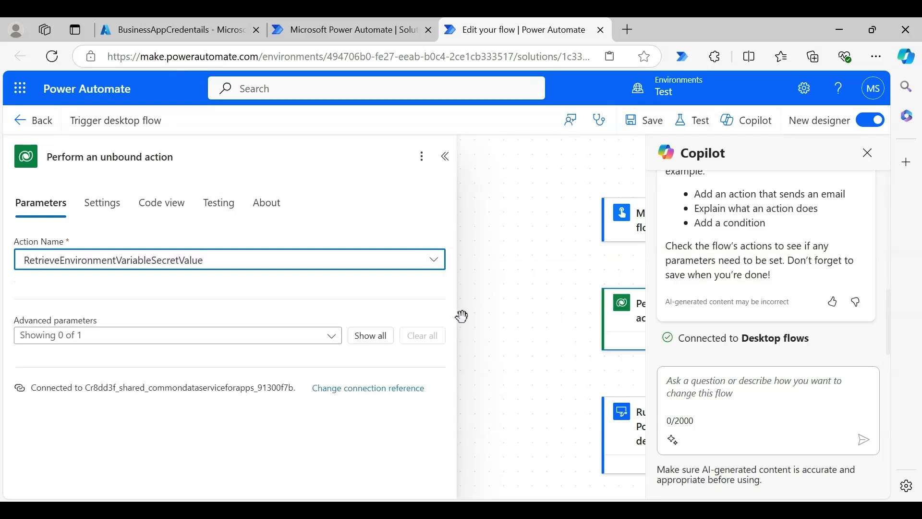
{"action": "left_click", "coordinate": [322, 342]}
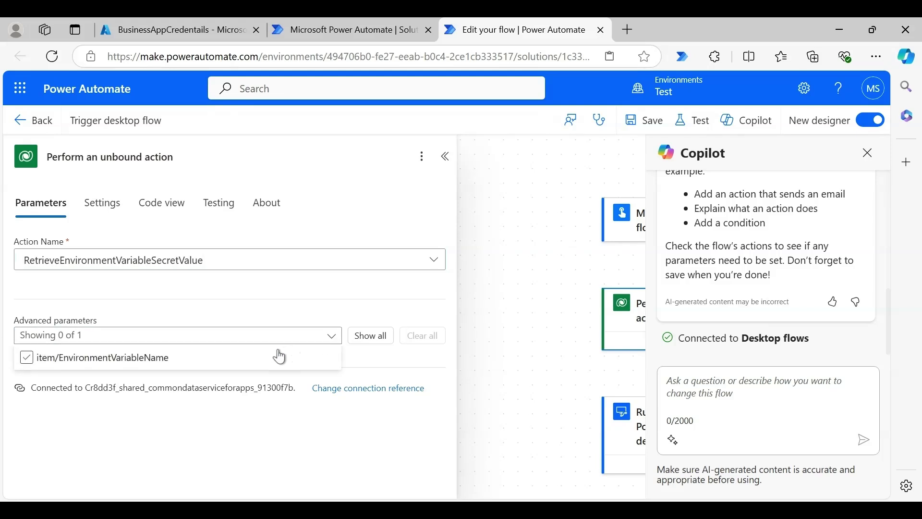
{"action": "left_click", "coordinate": [271, 358]}
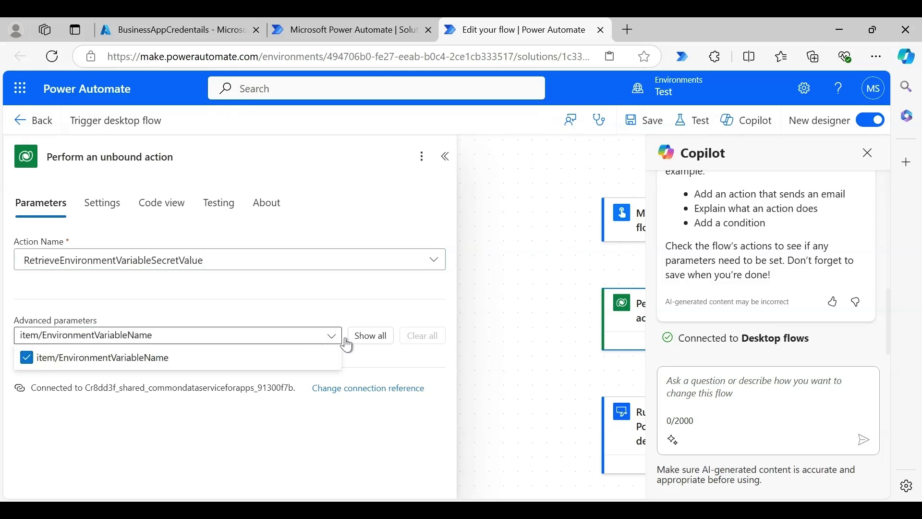
{"action": "left_click", "coordinate": [390, 353]}
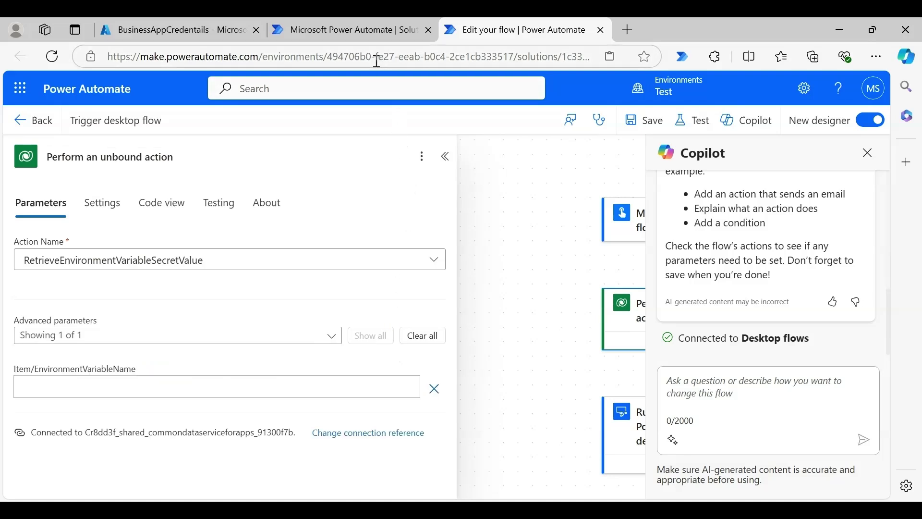
Step: Paste the variable's internal name pnp_SecretPostmanPassword into EnvironmentVariableName
{"action": "left_click", "coordinate": [365, 36]}
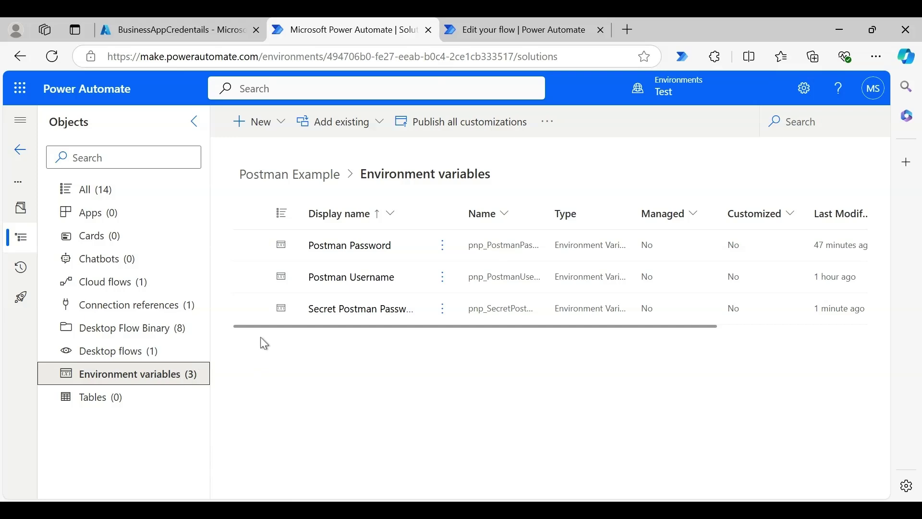
{"action": "left_click", "coordinate": [327, 312]}
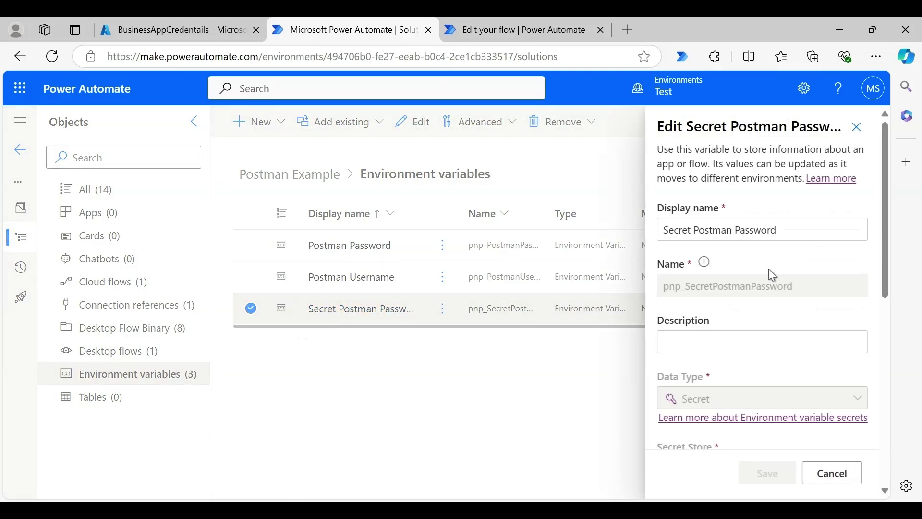
{"action": "left_click_drag", "start_coordinate": [795, 288], "coordinate": [699, 298]}
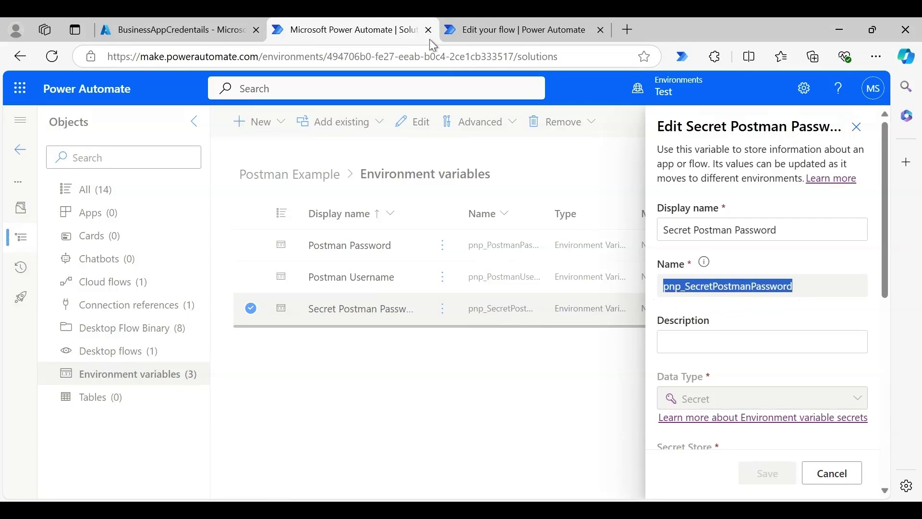
{"action": "left_click", "coordinate": [464, 40]}
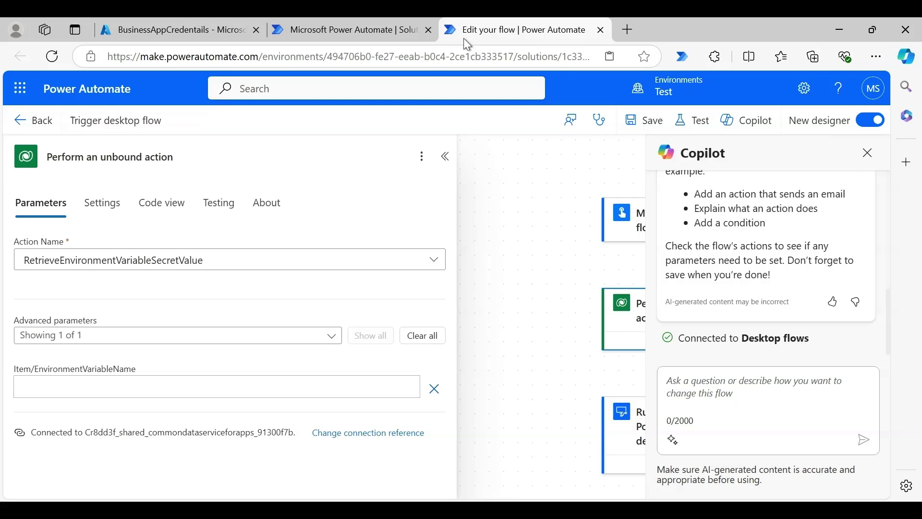
{"action": "left_click", "coordinate": [260, 384]}
{"action": "key", "text": "ctrl+v"}
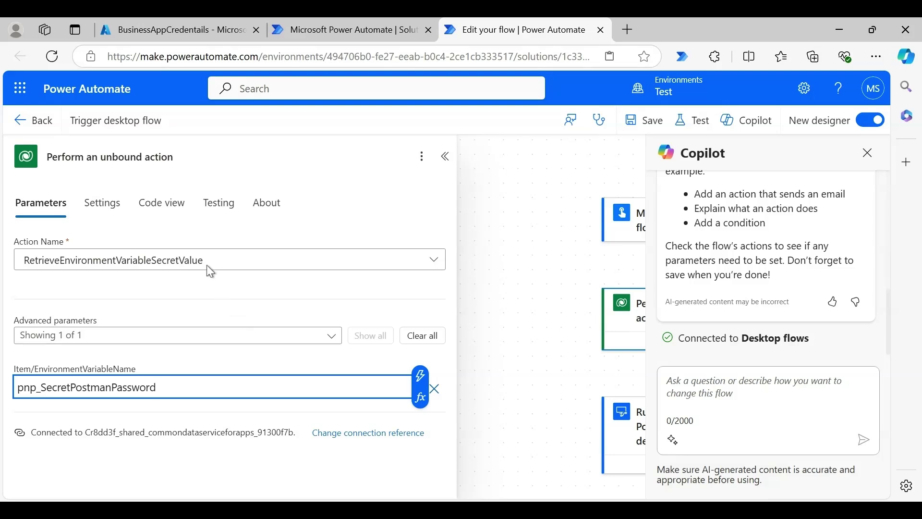
{"action": "left_click", "coordinate": [109, 208]}
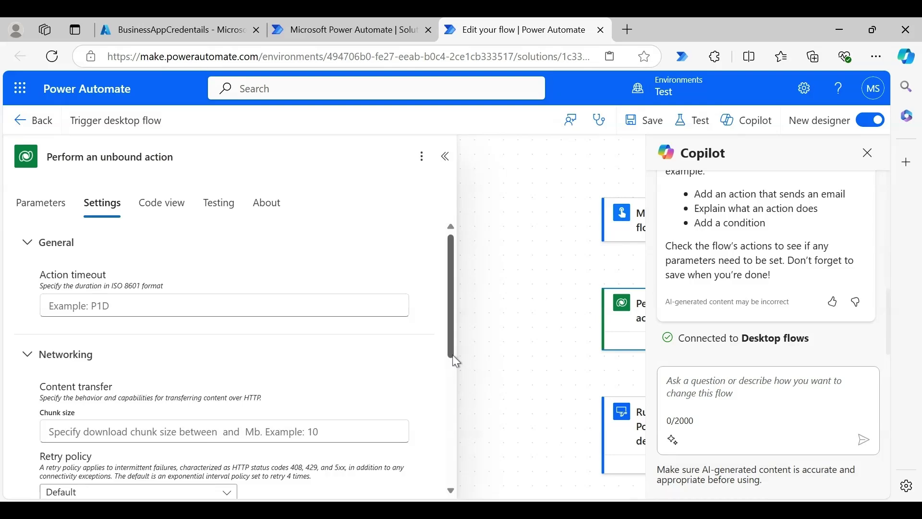
Step: Hide the secret step's outputs, set UserPassword to EnvironmentVariableSecretValue, and save
{"action": "left_click_drag", "start_coordinate": [453, 356], "coordinate": [455, 449]}
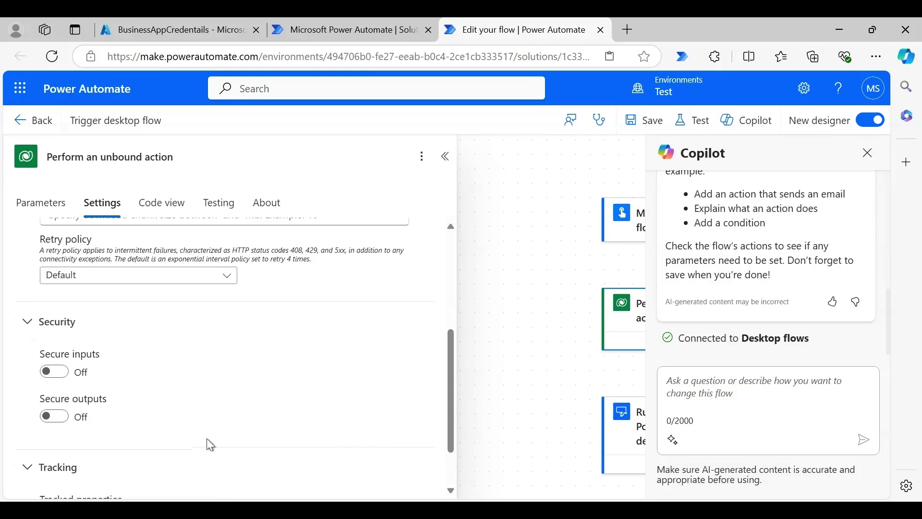
{"action": "left_click", "coordinate": [54, 417]}
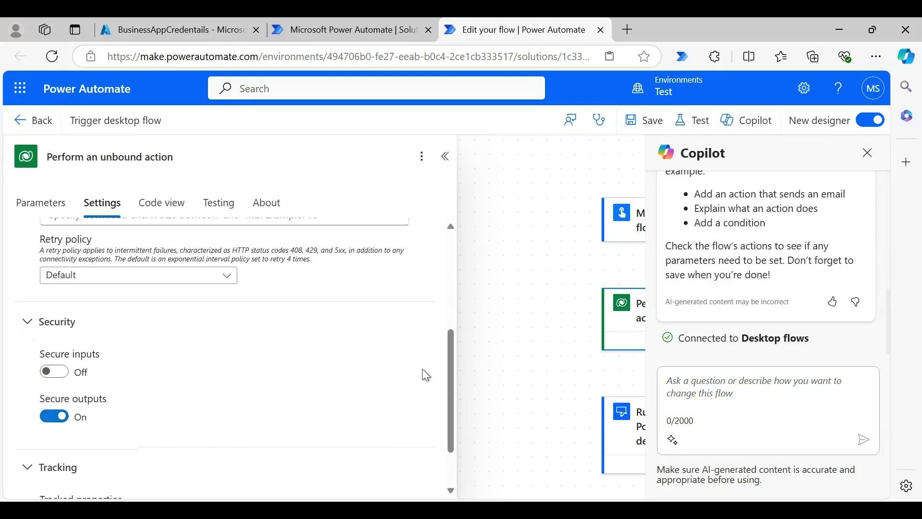
{"action": "left_click", "coordinate": [554, 367]}
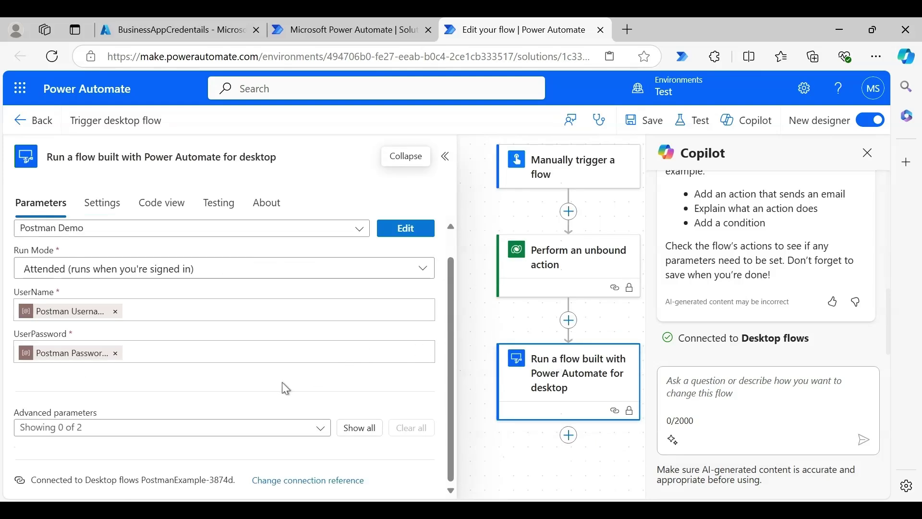
{"action": "left_click", "coordinate": [116, 353]}
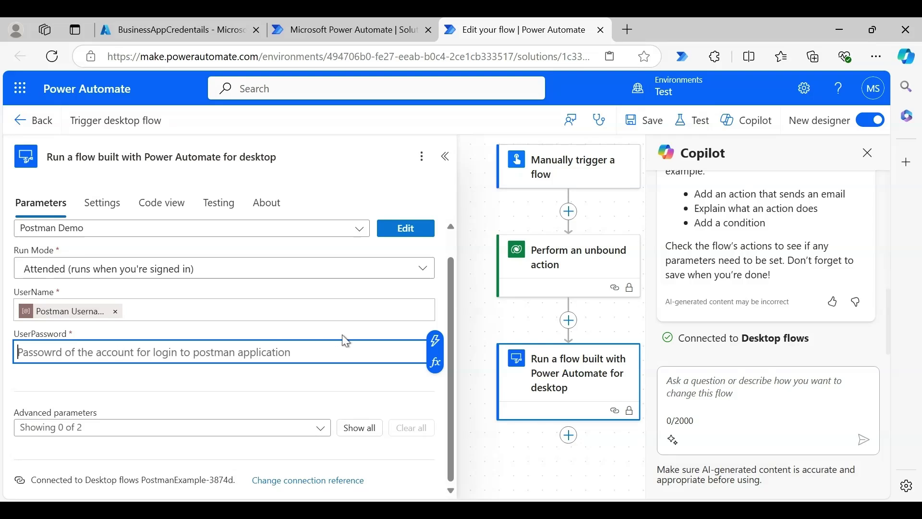
{"action": "left_click", "coordinate": [435, 342]}
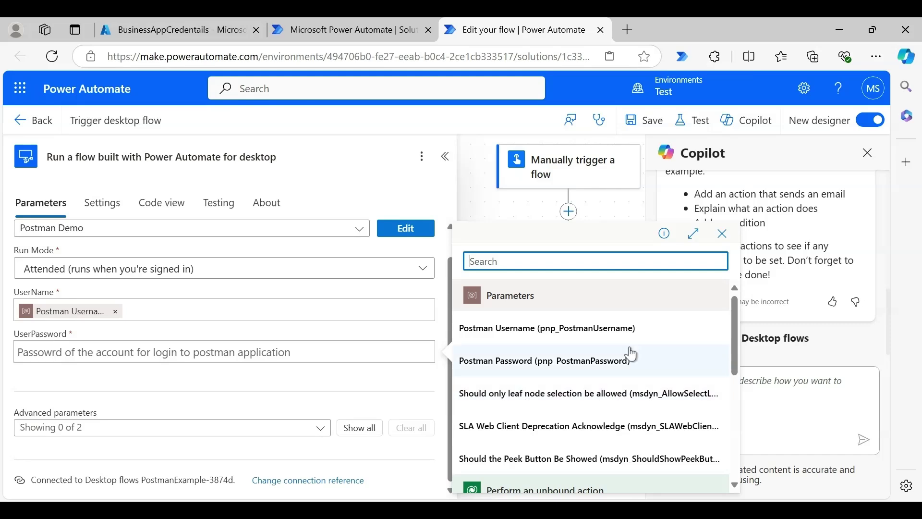
{"action": "type", "text": "sec"}
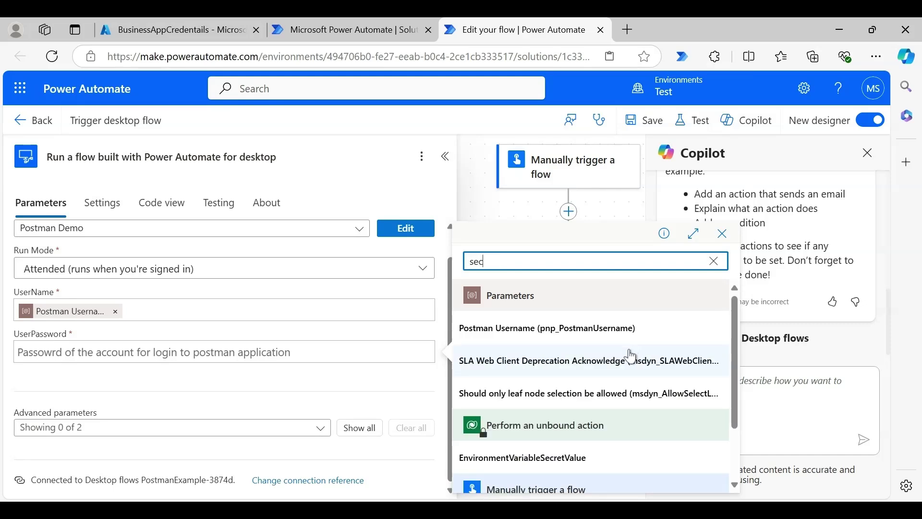
{"action": "left_click", "coordinate": [573, 464]}
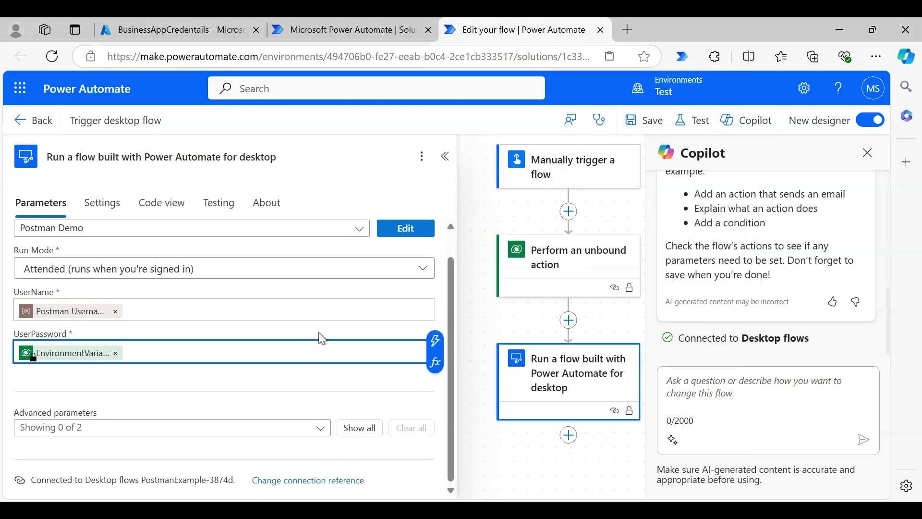
{"action": "left_click", "coordinate": [656, 121]}
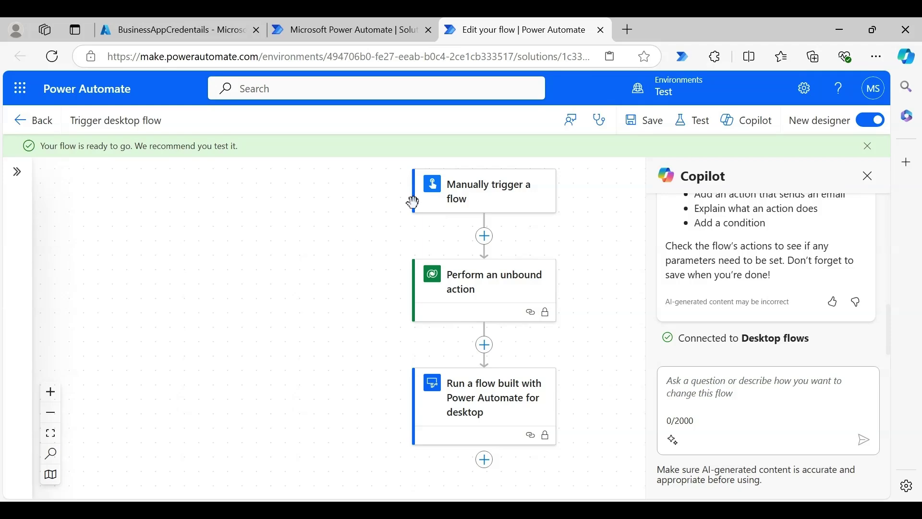
Step: Start a manual test run of the Trigger desktop flow and confirm it started successfully
{"action": "left_click", "coordinate": [689, 126]}
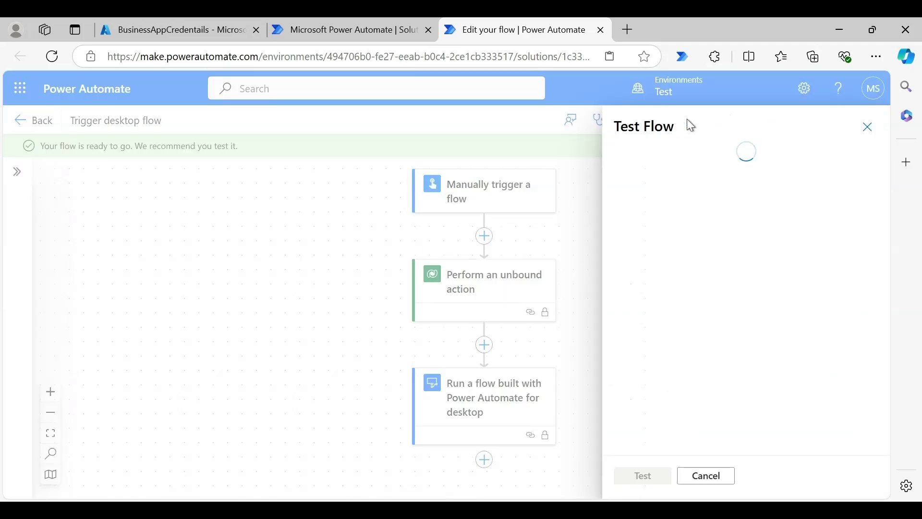
{"action": "left_click", "coordinate": [696, 156]}
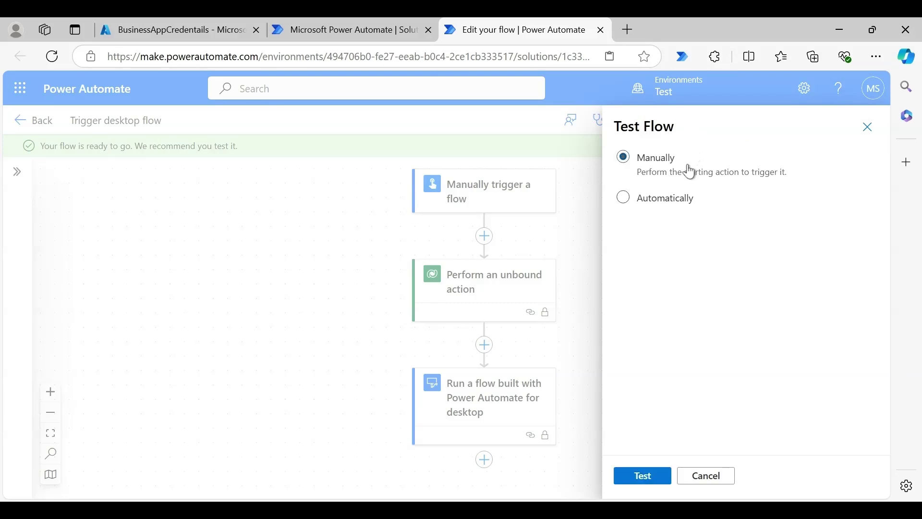
{"action": "left_click", "coordinate": [642, 477]}
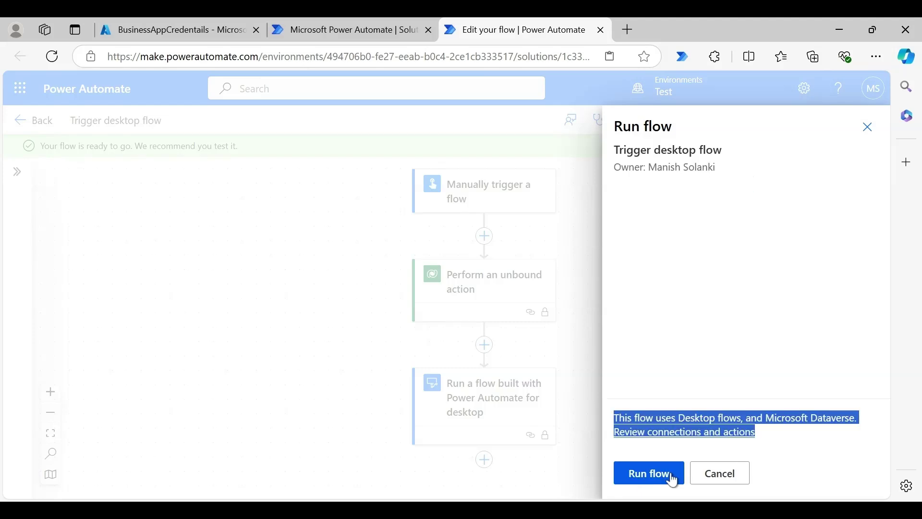
{"action": "left_click", "coordinate": [672, 476]}
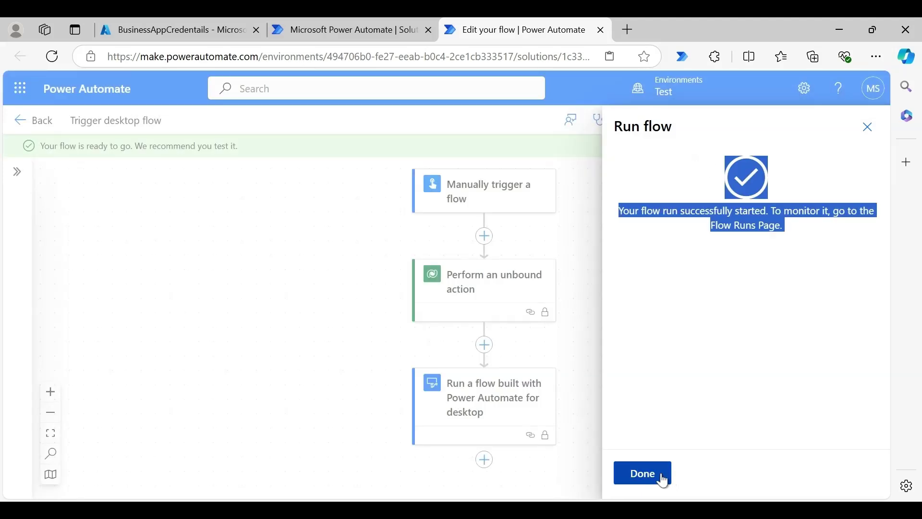
{"action": "left_click", "coordinate": [662, 475]}
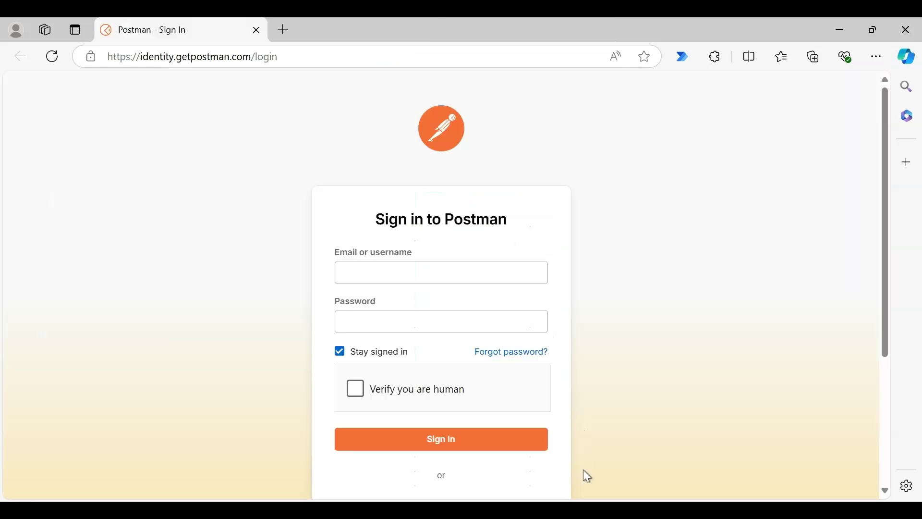
Step: Fill the Postman sign-in form with the account username and masked password, and pass the human check
{"action": "left_click", "coordinate": [445, 273]}
{"action": "type", "text": "mspradeepg"}
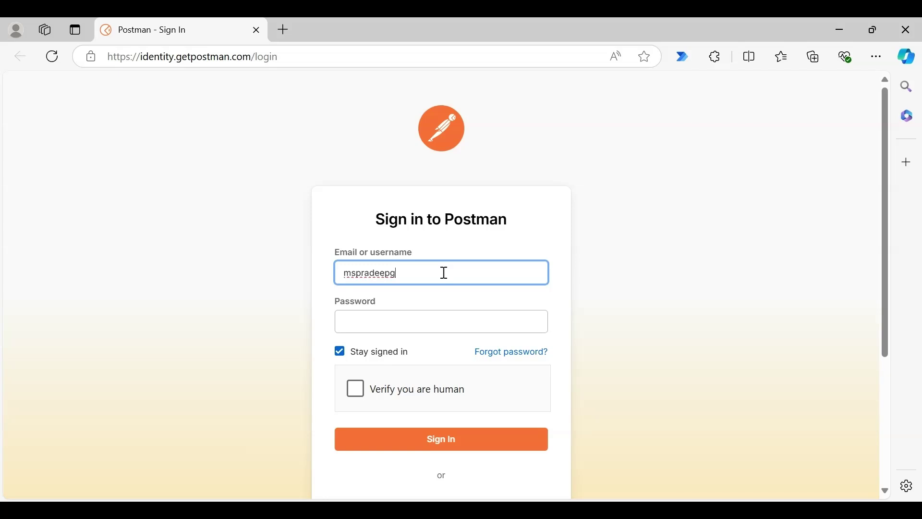
{"action": "left_click", "coordinate": [445, 322]}
{"action": "type", "text": "********"}
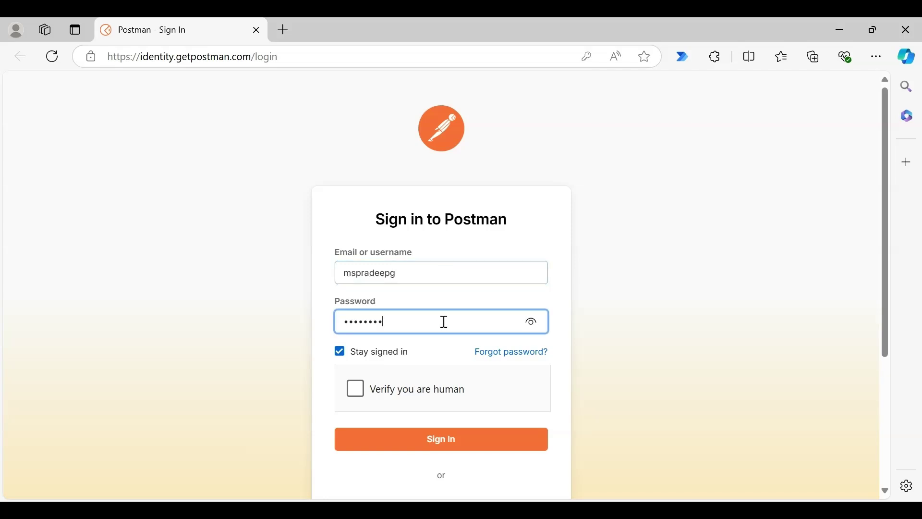
{"action": "left_click", "coordinate": [442, 390]}
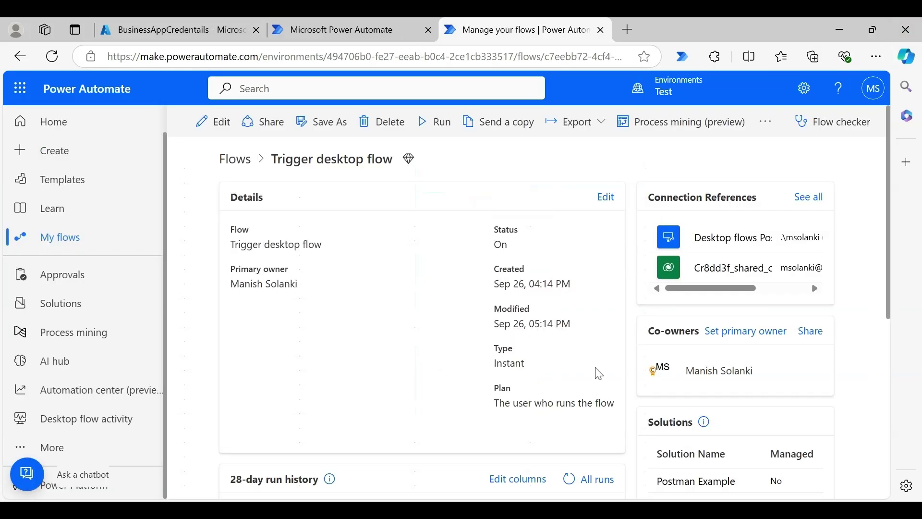
Step: Open the Win11Pro machine's Sep 26, 05:17 PM Postman Demo run from its Last runs
{"action": "left_click", "coordinate": [68, 452]}
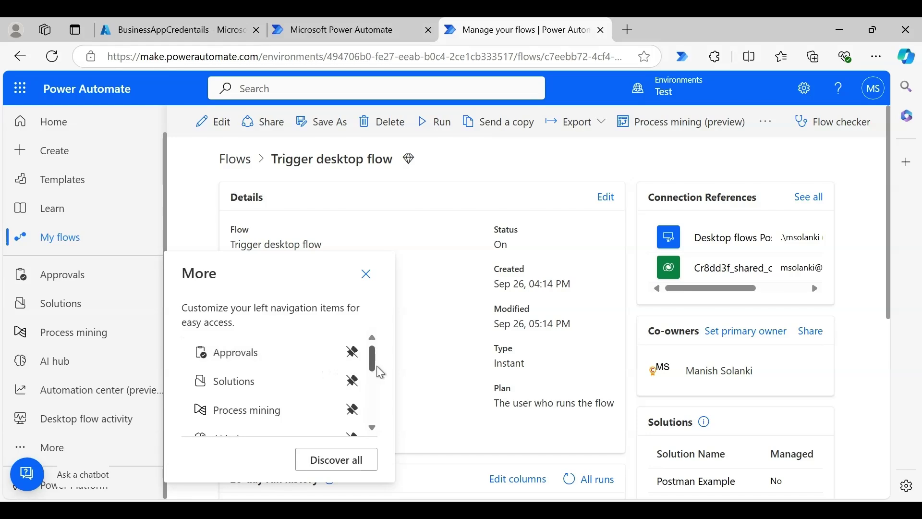
{"action": "left_click_drag", "start_coordinate": [373, 367], "coordinate": [377, 423]}
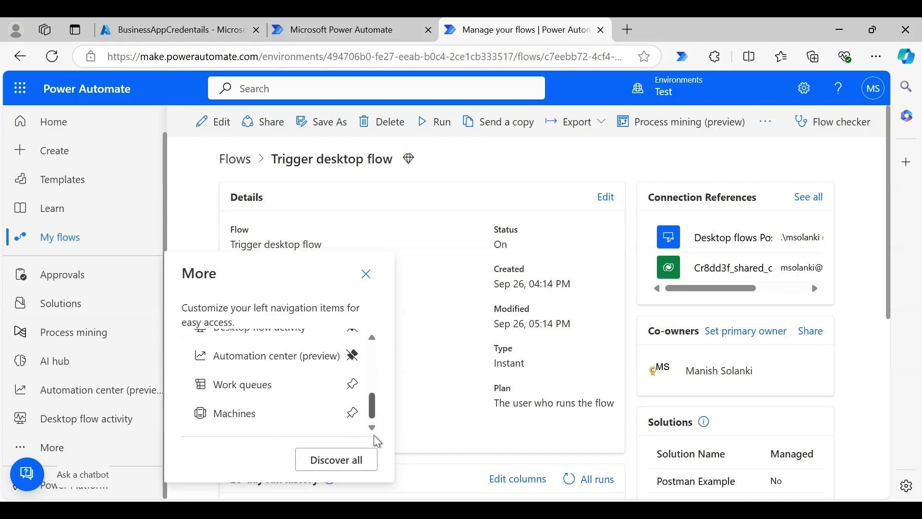
{"action": "left_click", "coordinate": [273, 423]}
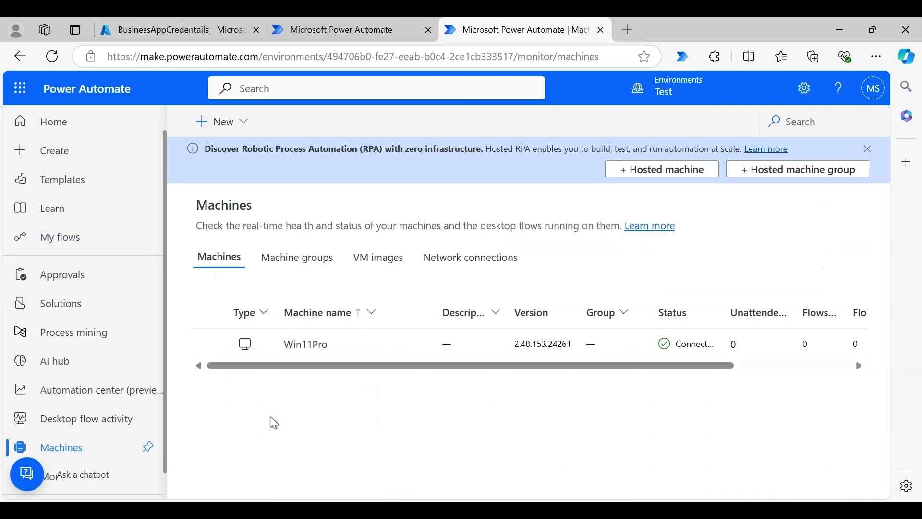
{"action": "left_click", "coordinate": [292, 346]}
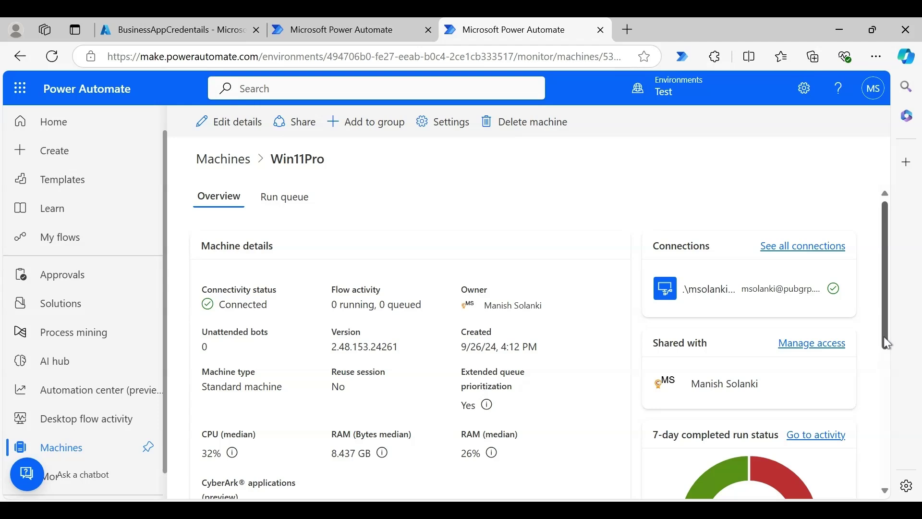
{"action": "left_click_drag", "start_coordinate": [887, 339], "coordinate": [890, 459]}
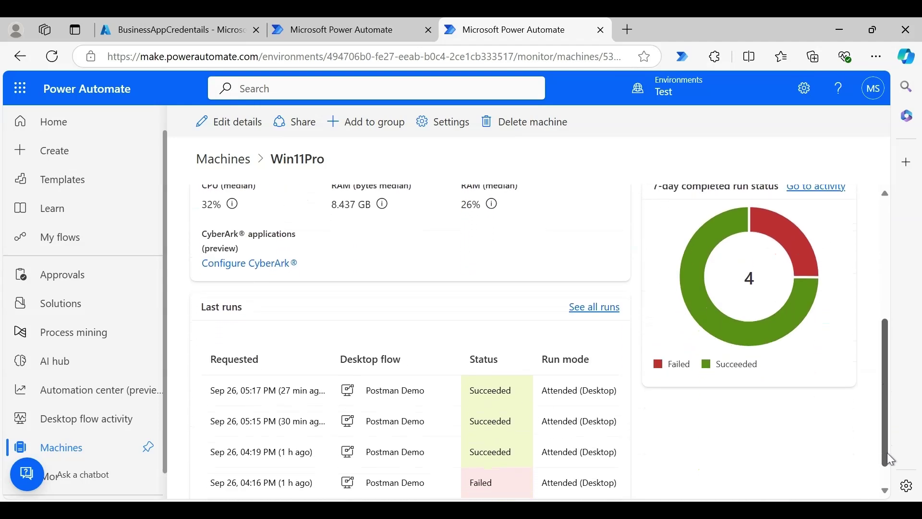
{"action": "left_click", "coordinate": [317, 394]}
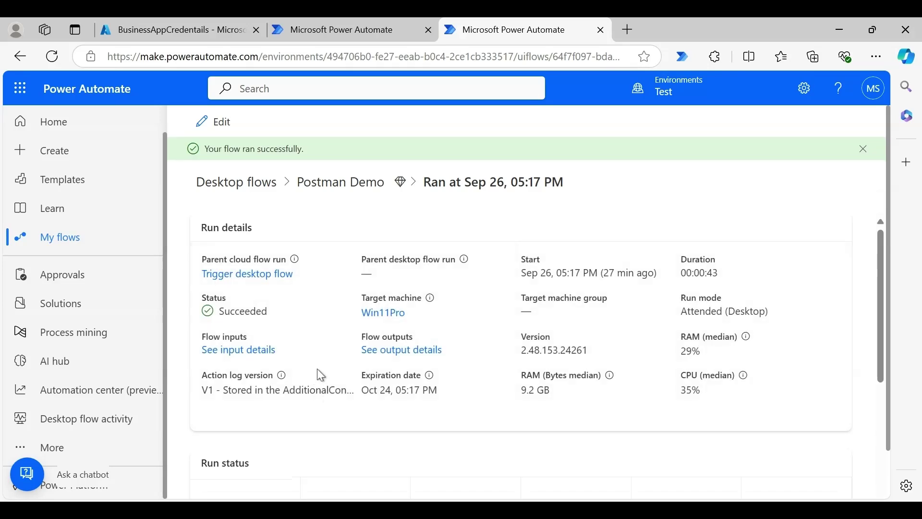
Step: Review the desktop flow run's input details, then list all actions from the run
{"action": "left_click", "coordinate": [269, 359]}
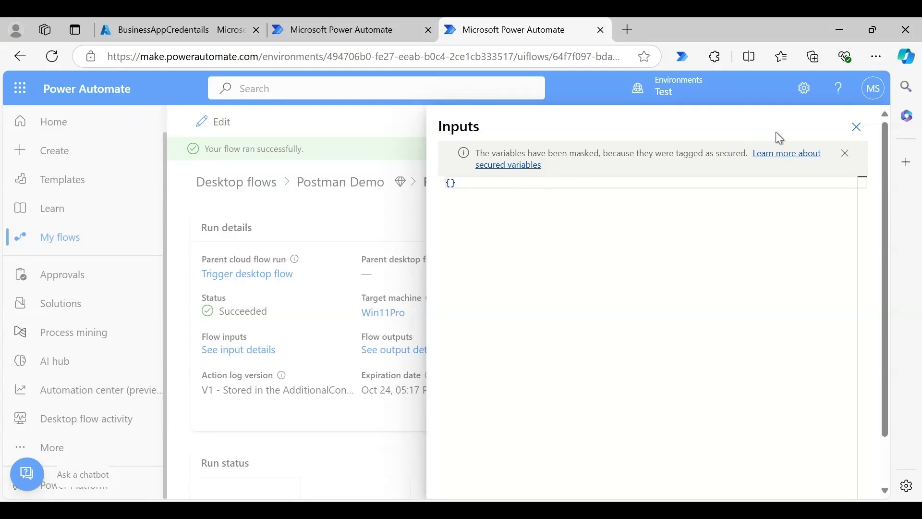
{"action": "left_click", "coordinate": [856, 127]}
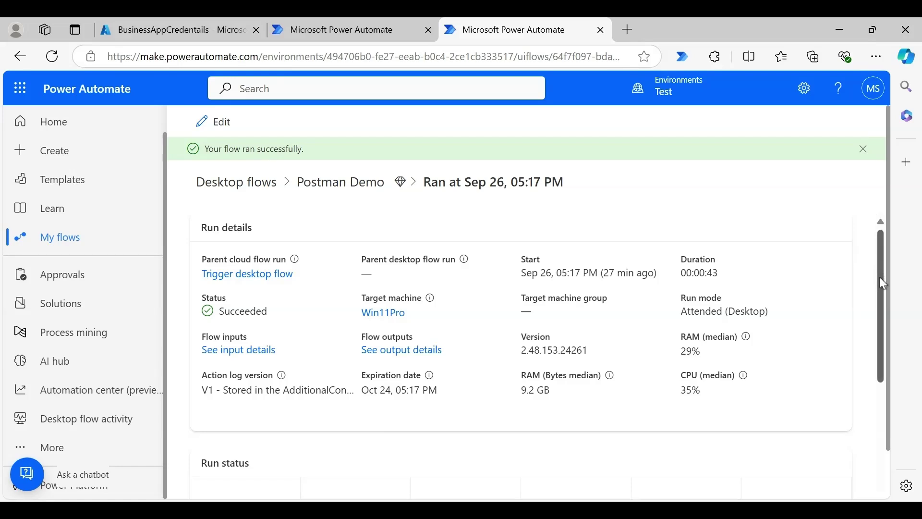
{"action": "left_click_drag", "start_coordinate": [880, 276], "coordinate": [880, 417]}
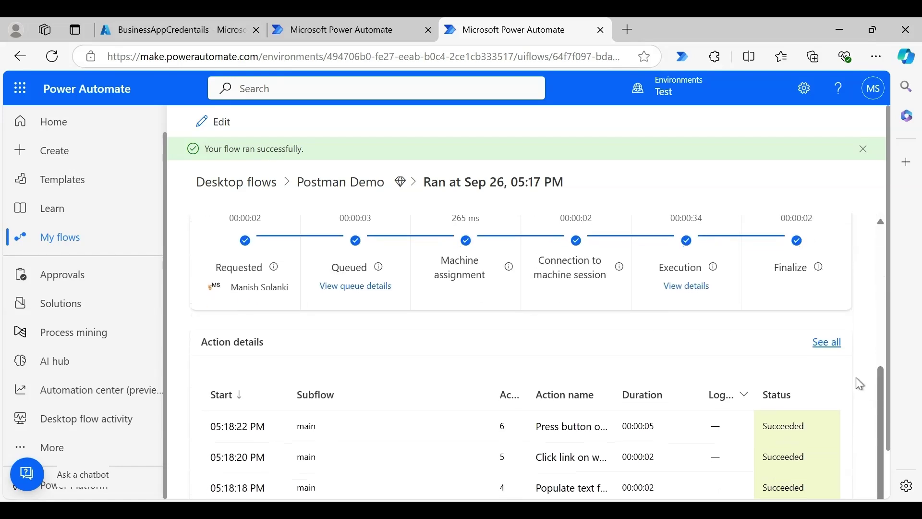
{"action": "left_click", "coordinate": [826, 342]}
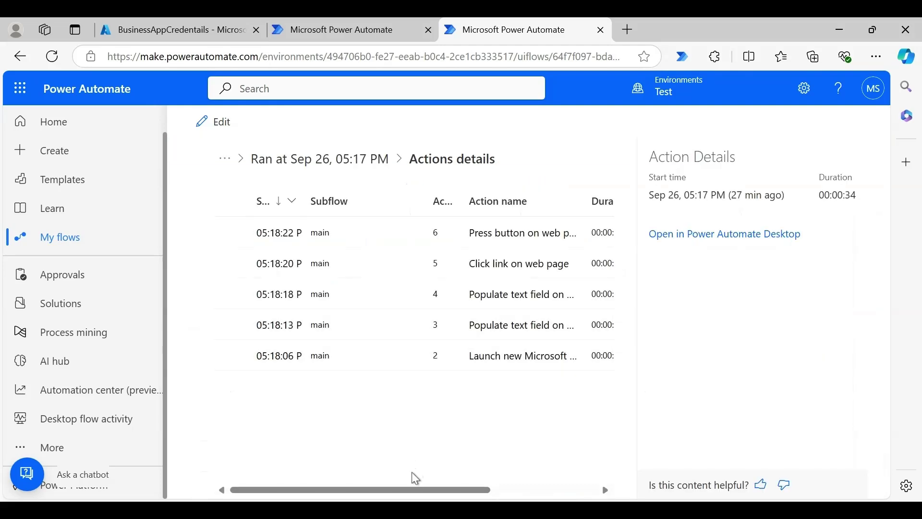
{"action": "left_click_drag", "start_coordinate": [412, 491], "coordinate": [512, 490]}
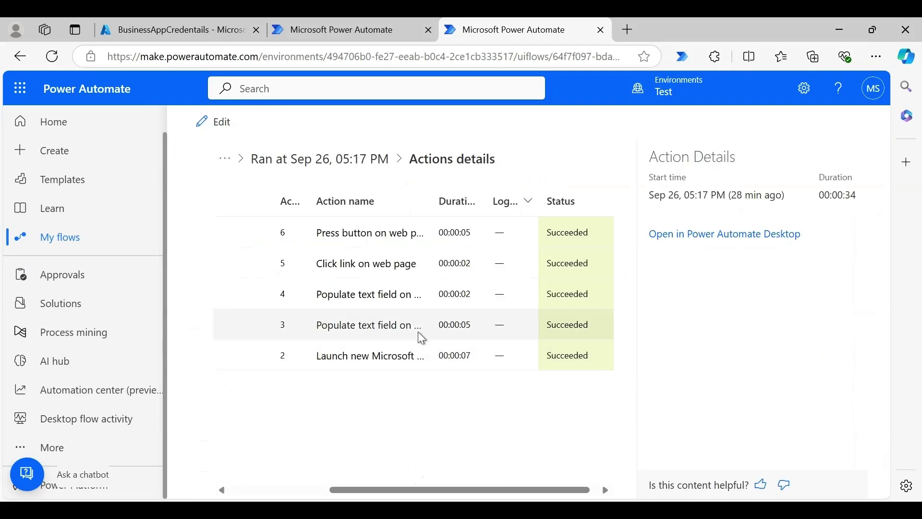
Step: Inspect action 4's inputs, confirming UserPassword is logged only as <Sensitive value>
{"action": "left_click", "coordinate": [392, 288]}
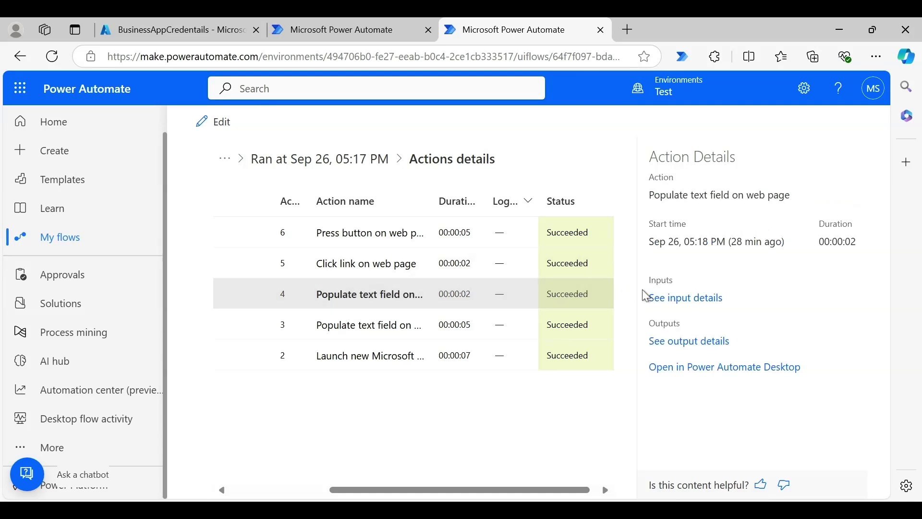
{"action": "left_click", "coordinate": [660, 299]}
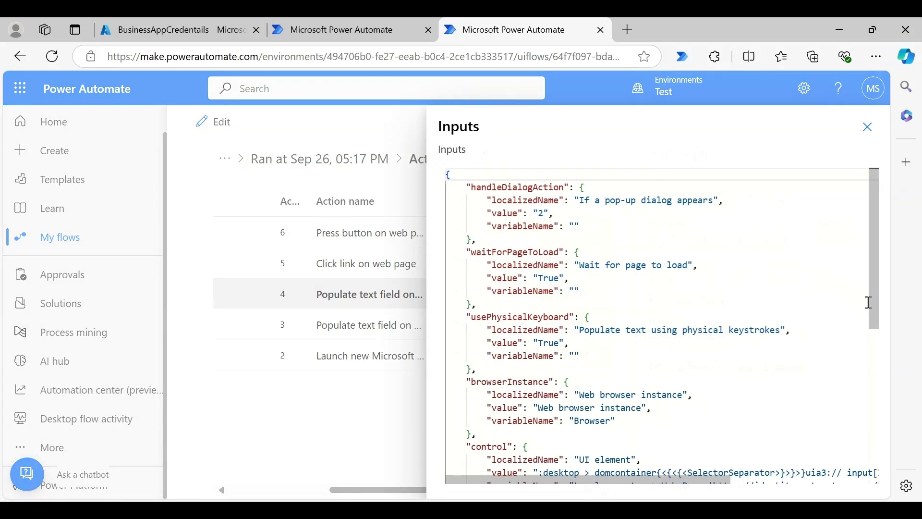
{"action": "left_click_drag", "start_coordinate": [873, 309], "coordinate": [867, 457]}
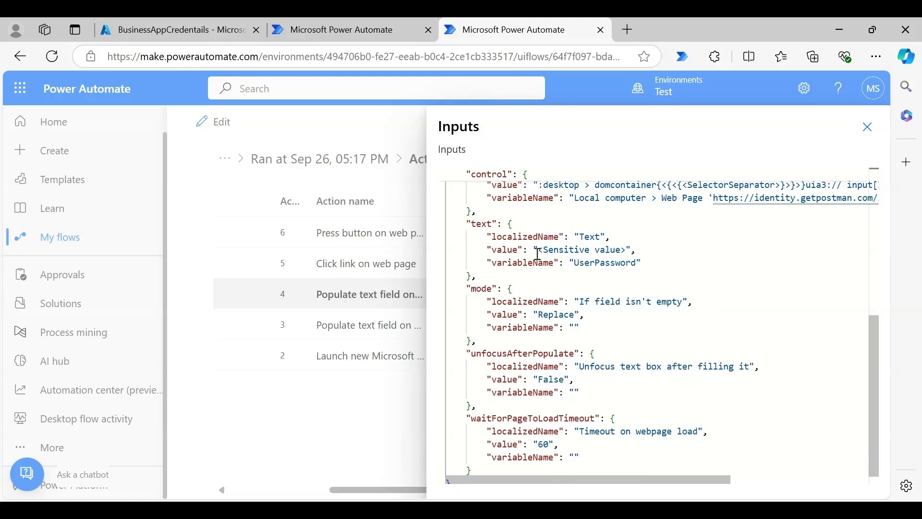
{"action": "left_click_drag", "start_coordinate": [534, 251], "coordinate": [648, 252]}
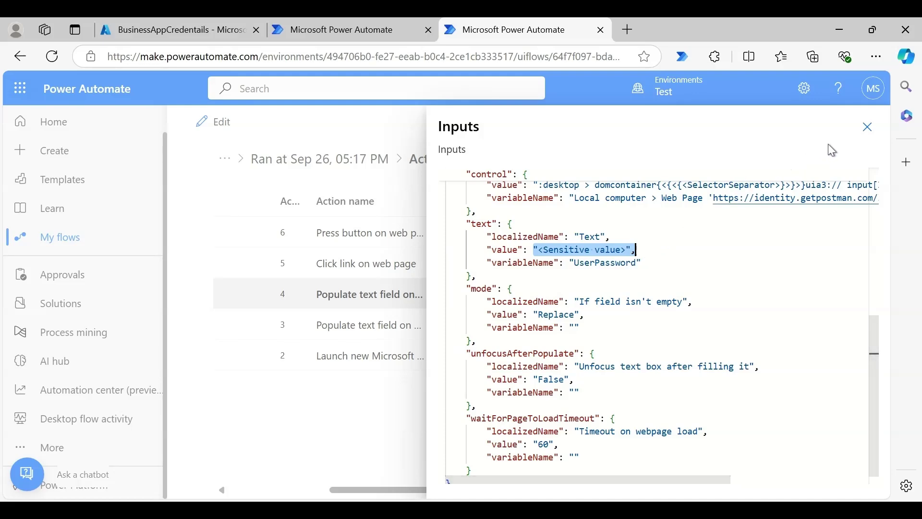
{"action": "left_click", "coordinate": [868, 128]}
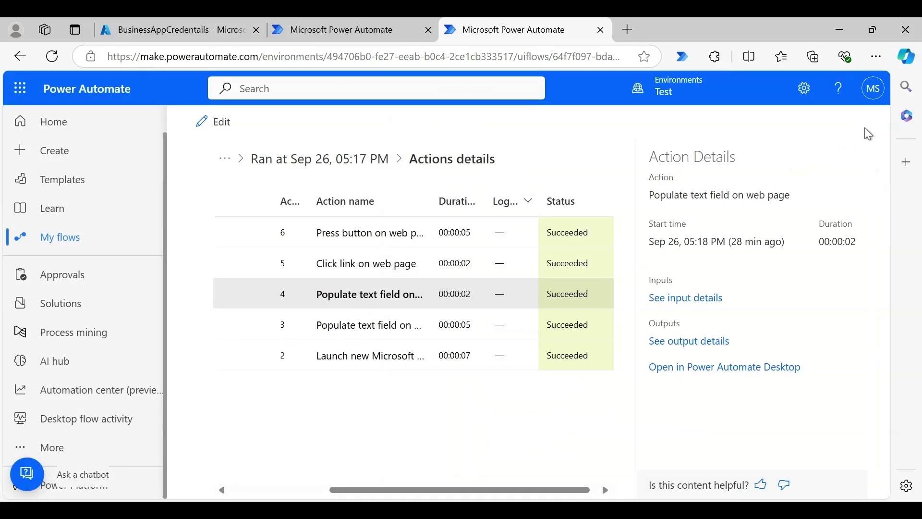